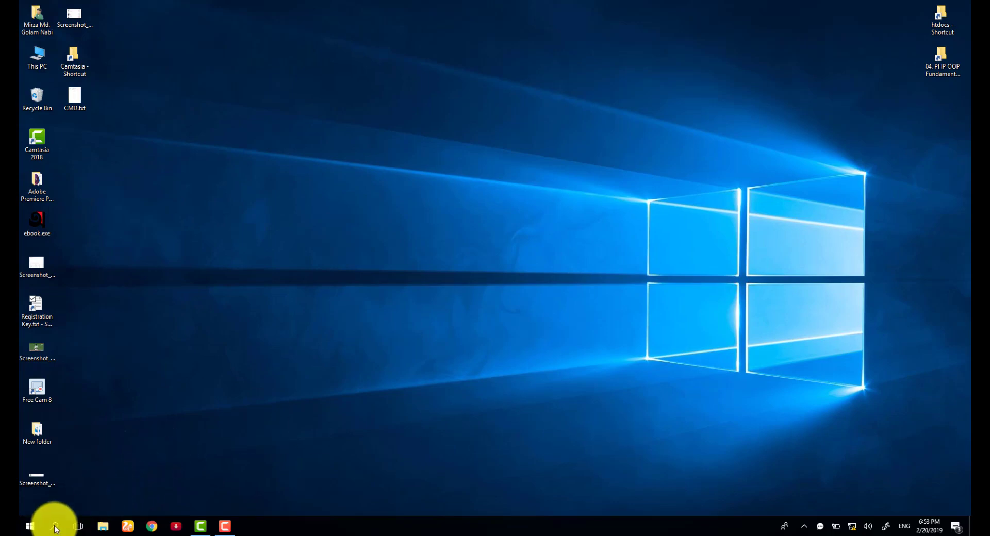
Search for cmd and open the Command Prompt
left_click(30, 527)
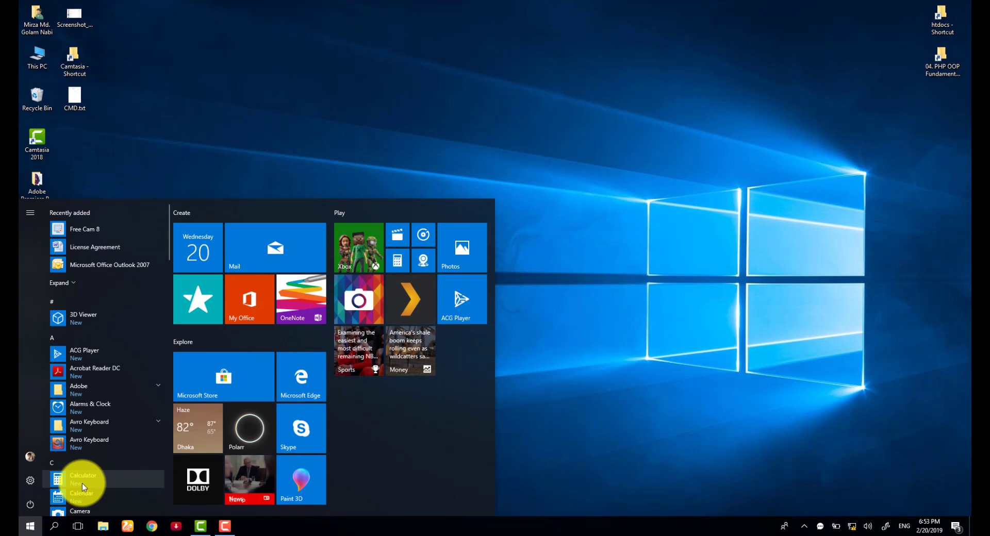
type("cmd")
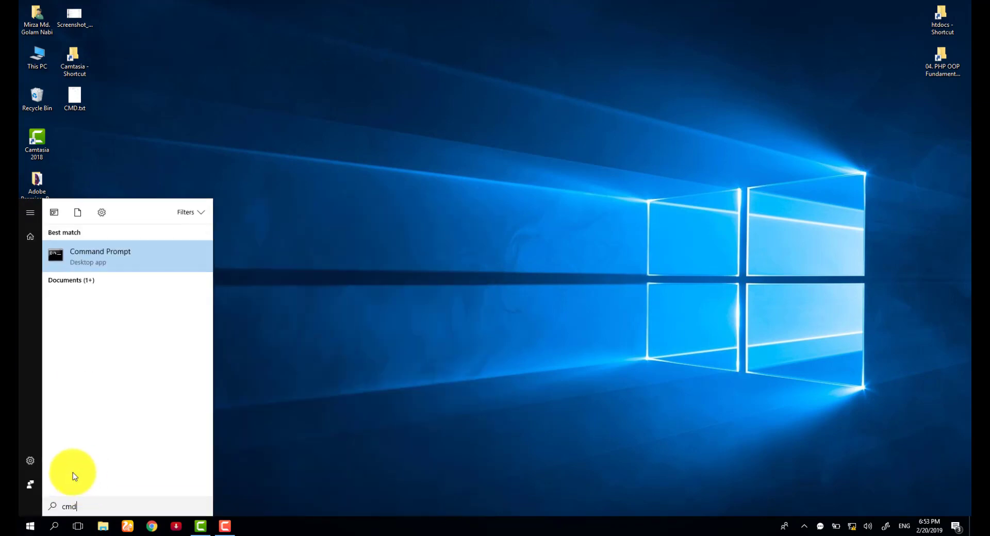
left_click(100, 256)
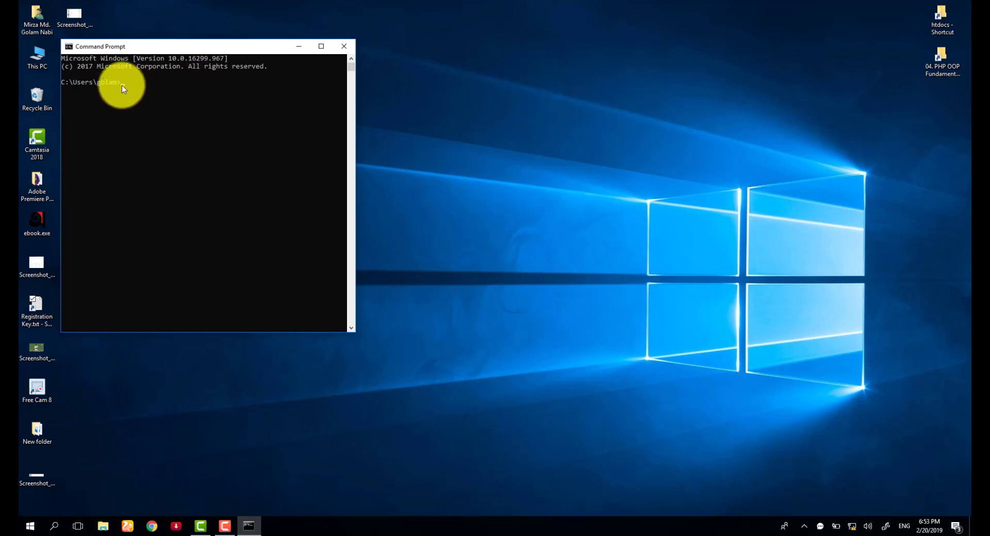
Set the Command Prompt font size to 28 and move its window up to the top edge of the desktop
right_click(148, 48)
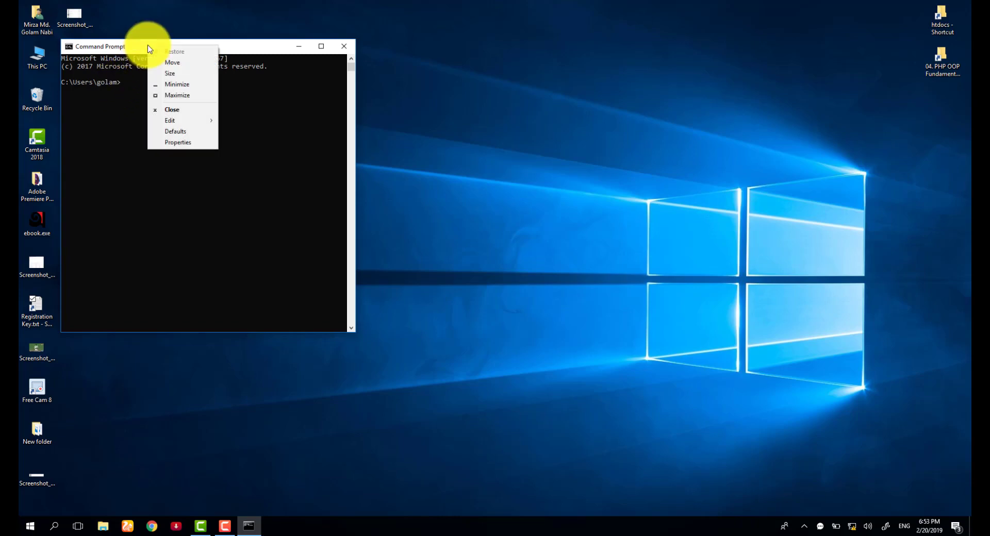
left_click(165, 142)
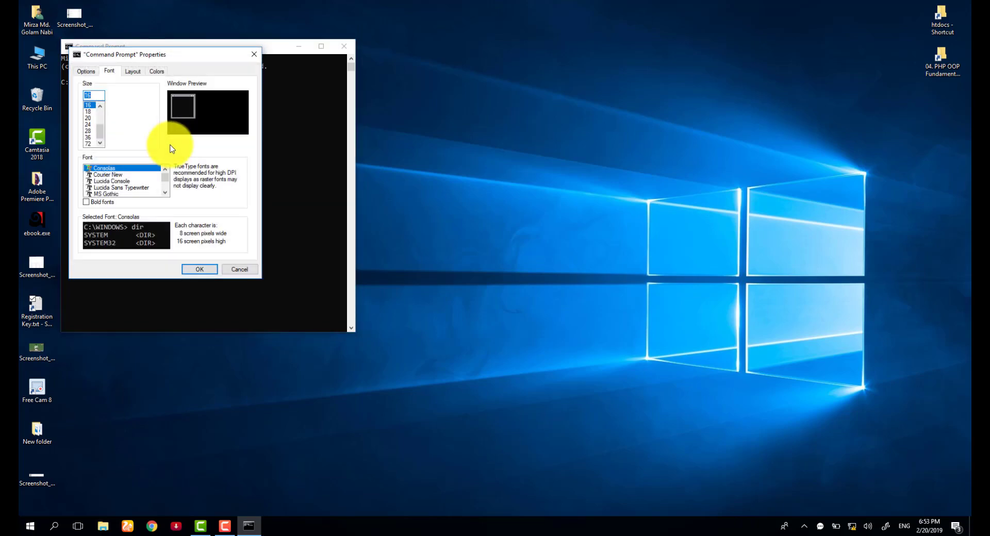
left_click(89, 130)
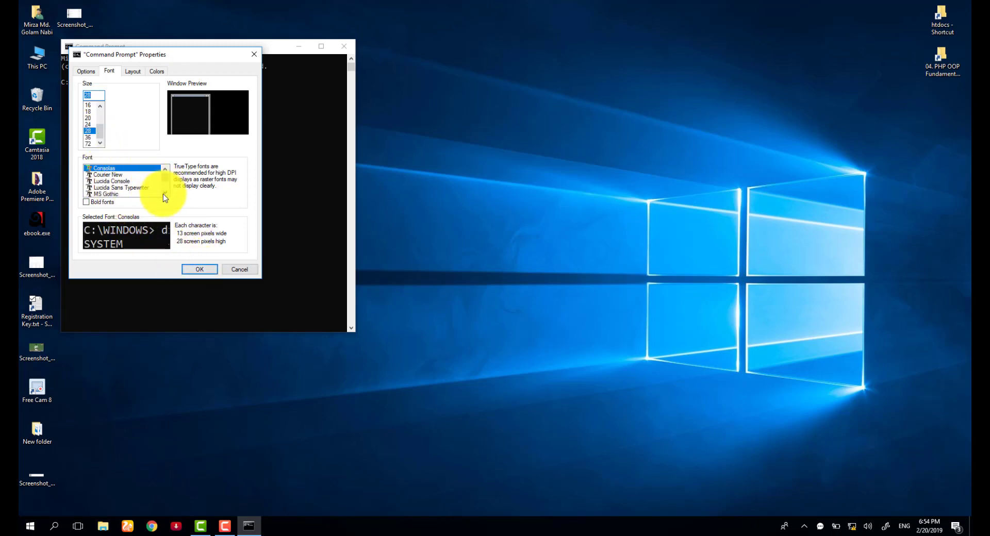
scroll(164, 192, "down", 1)
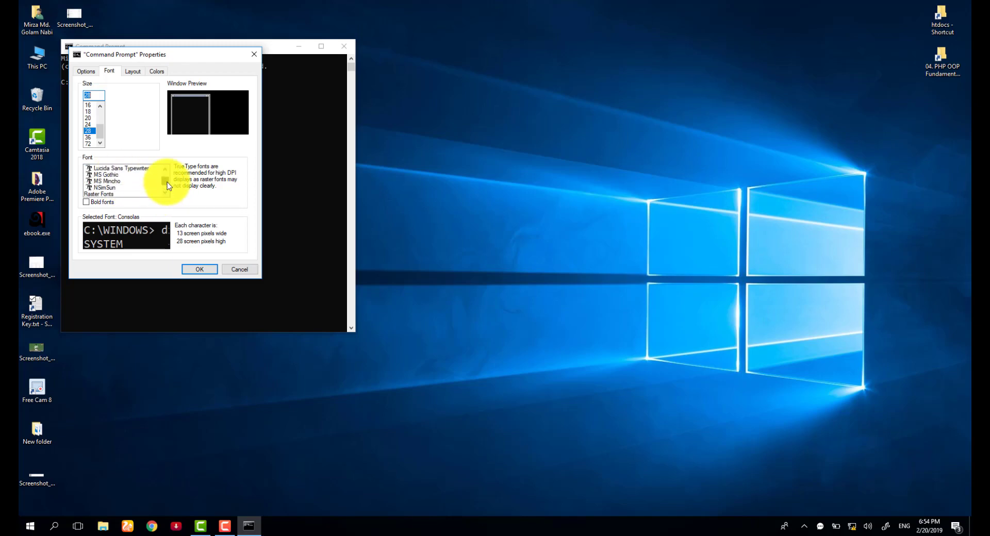
scroll(165, 180, "up", 1)
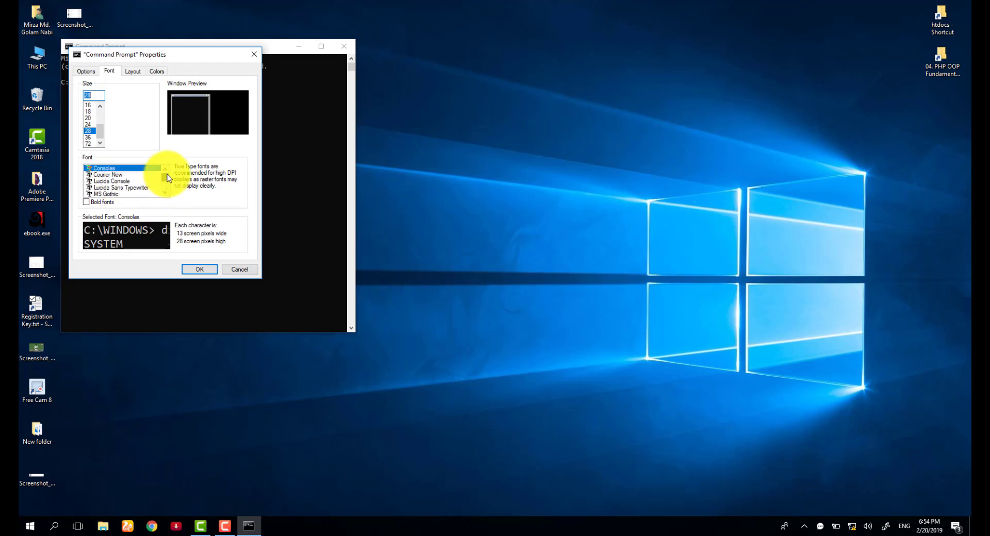
left_click(197, 269)
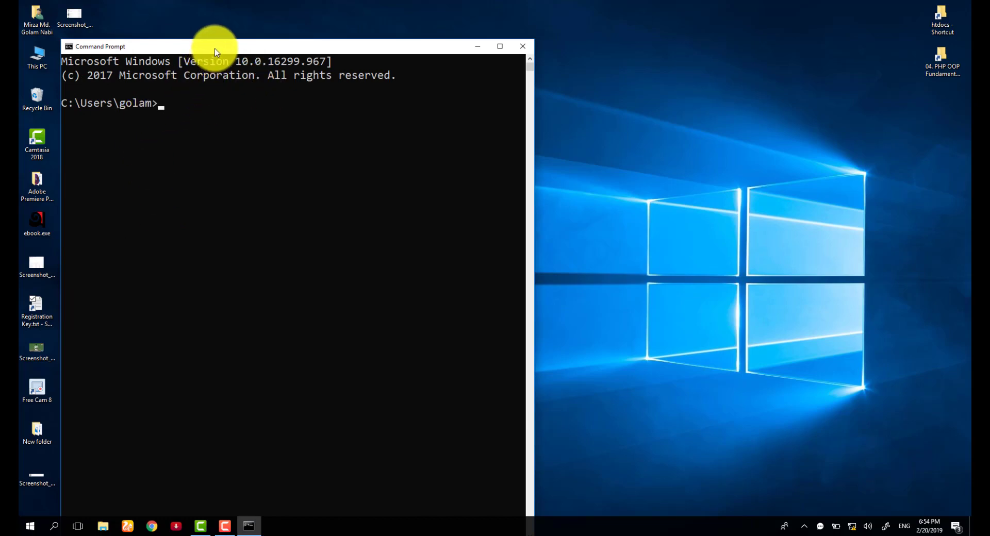
left_click_drag(216, 52, 214, 19)
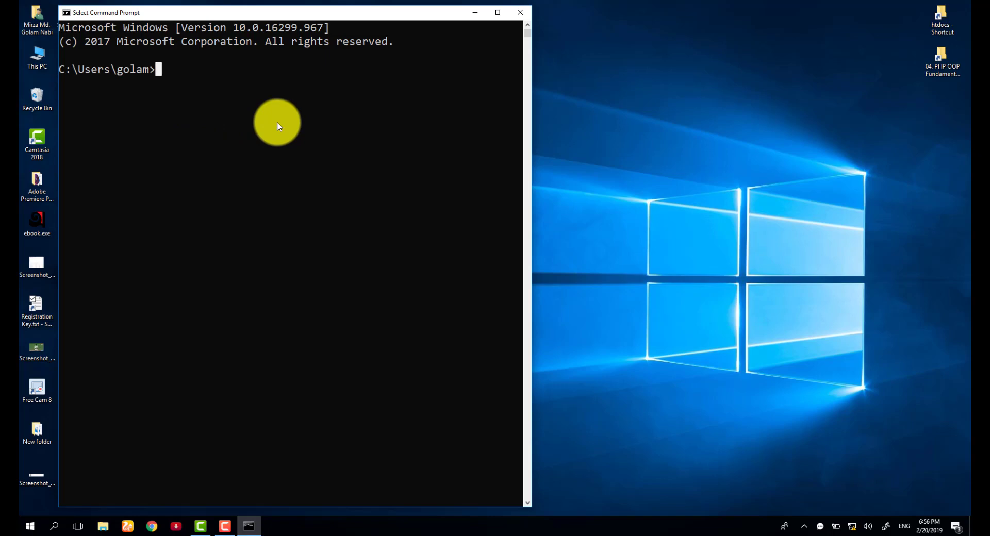
Run "color 0a" to set light green text on a black background
type("color 0")
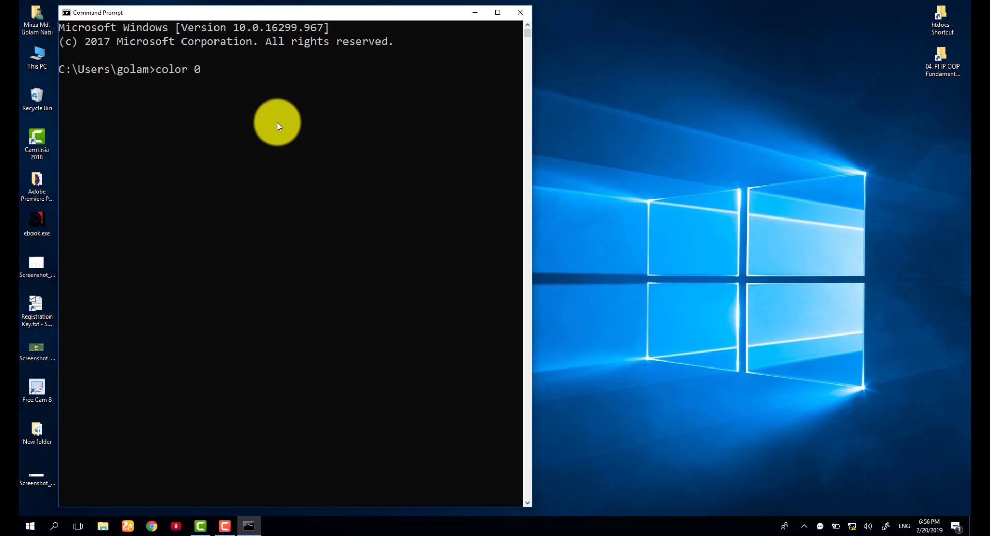
type("a")
key("Return")
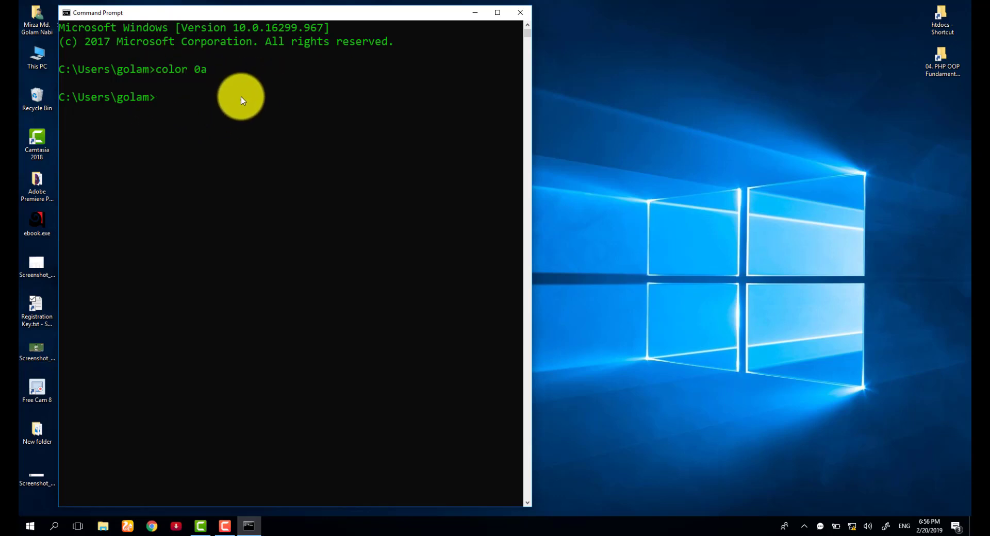
left_click_drag(162, 70, 203, 76)
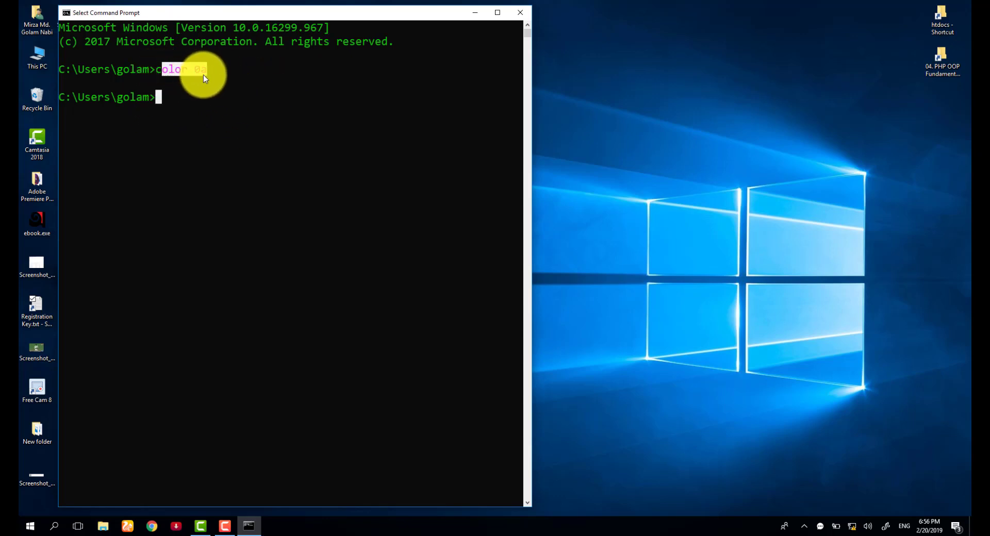
left_click(209, 82)
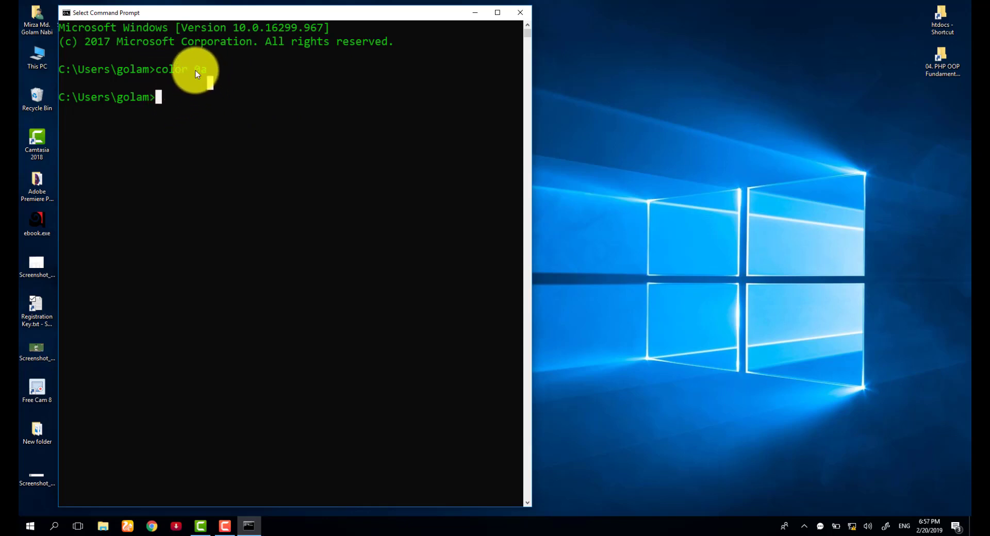
left_click(223, 75)
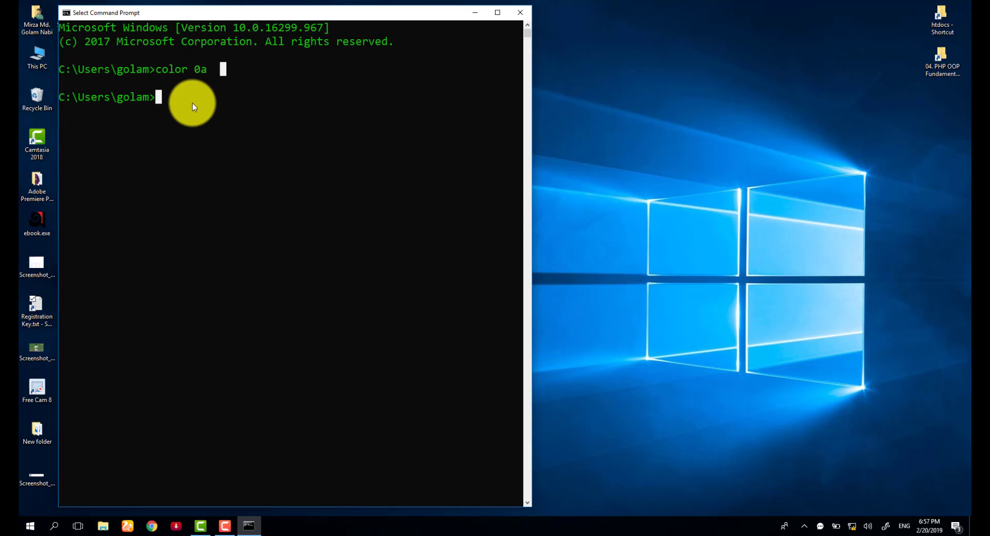
Display the color command's help with "color /?"
type("color ")
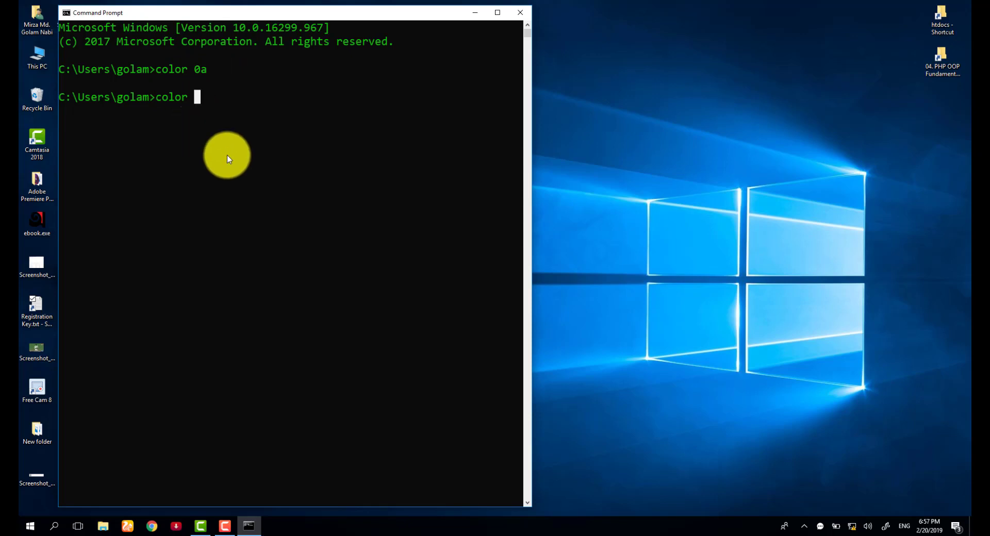
type("/?")
key("Return")
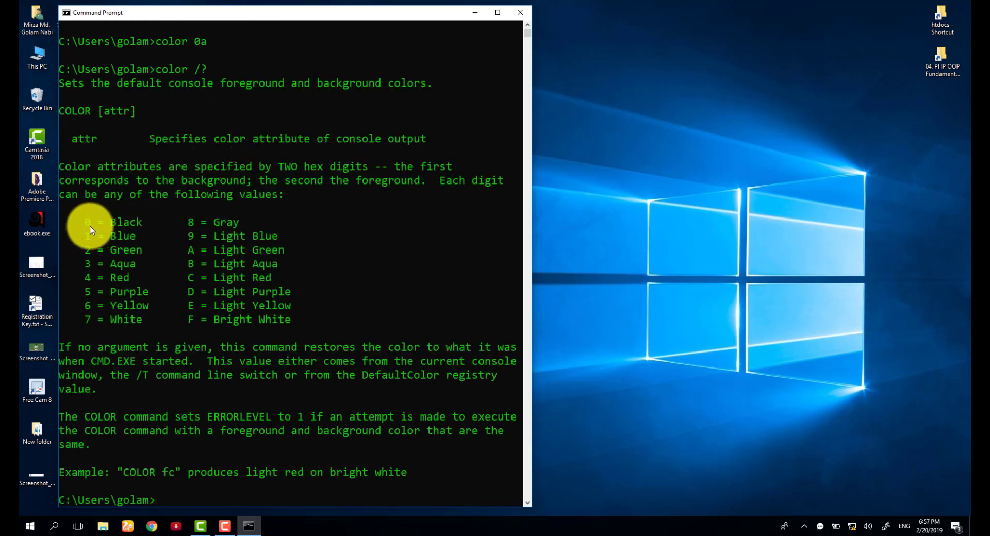
Examine the list of color codes in the help text, including the entries for White and Light Green
left_click_drag(86, 221, 88, 310)
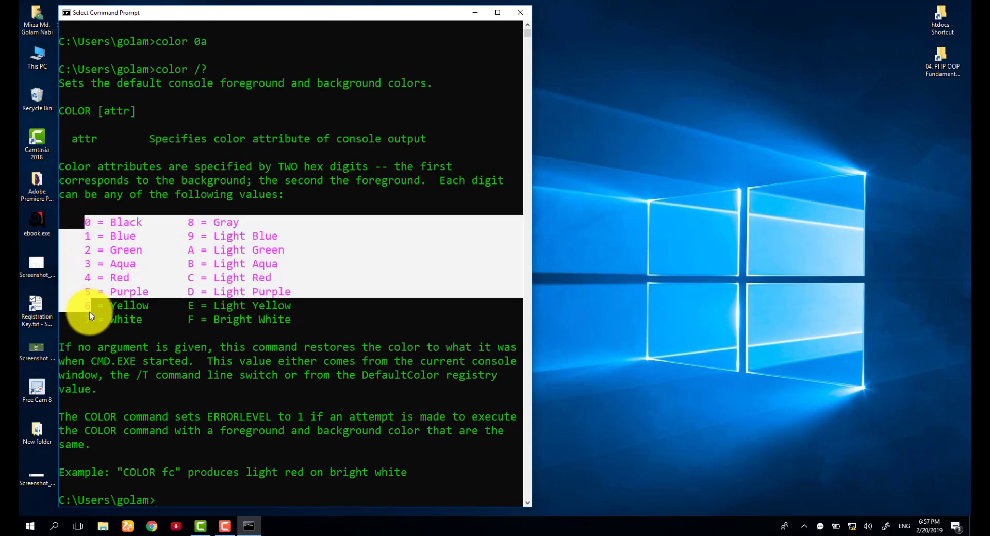
left_click(114, 319)
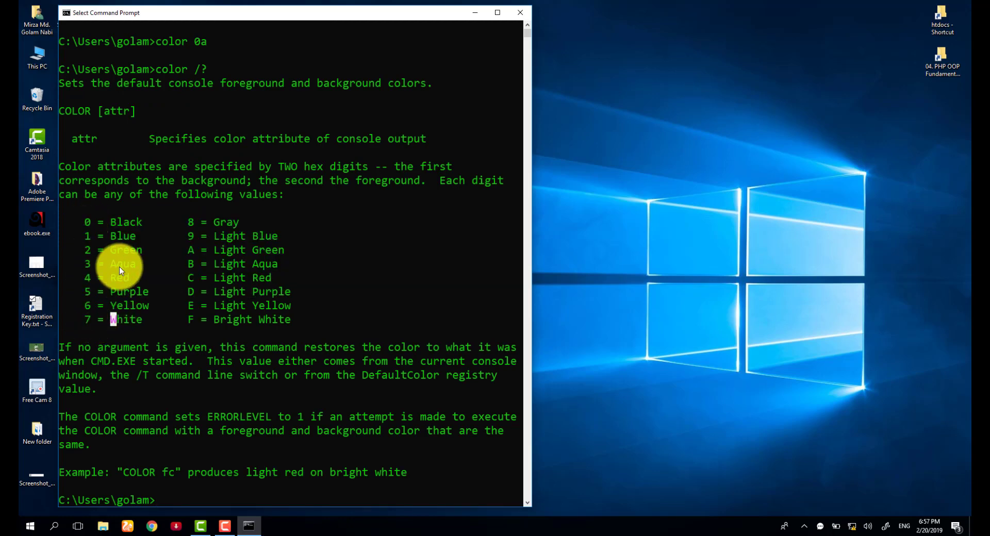
left_click(126, 222)
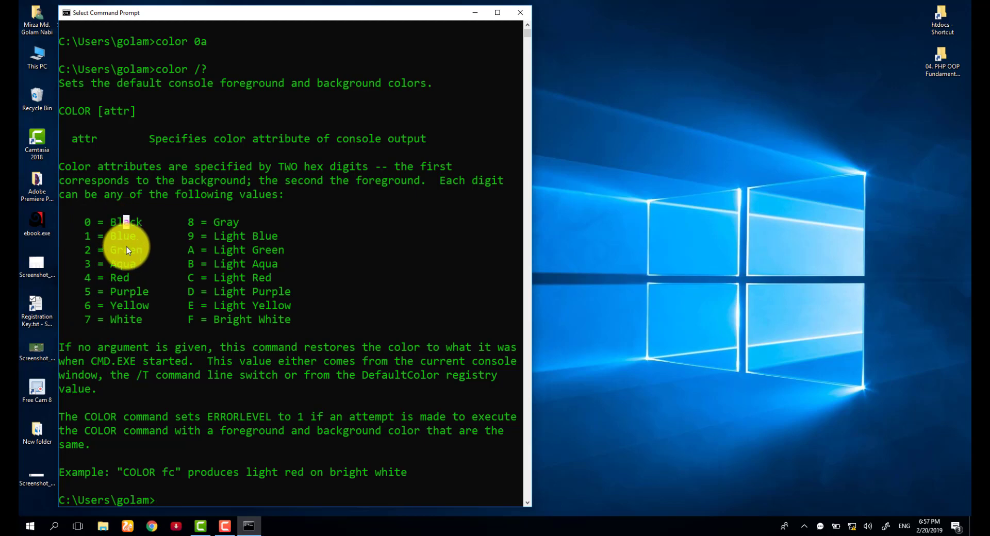
left_click(221, 221)
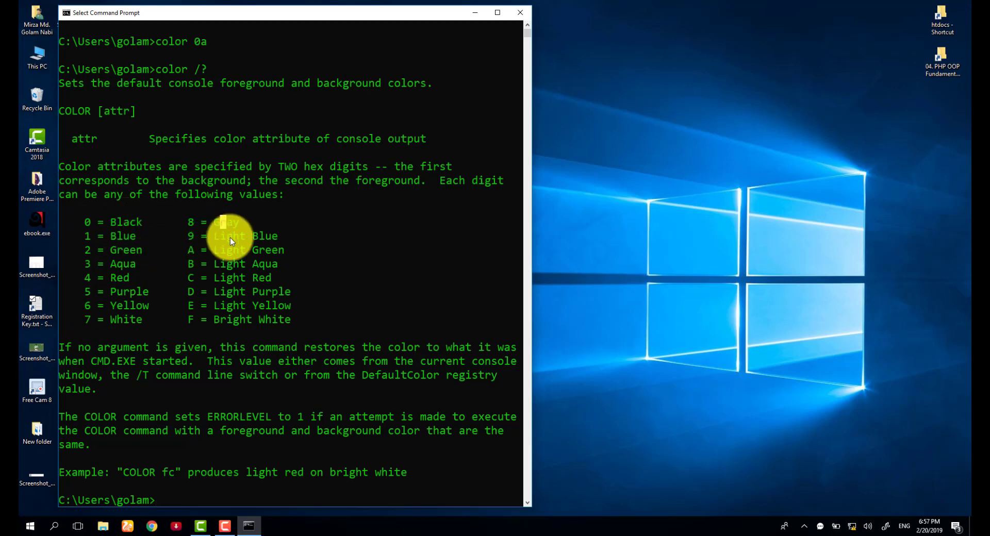
left_click_drag(220, 238, 271, 249)
left_click(255, 264)
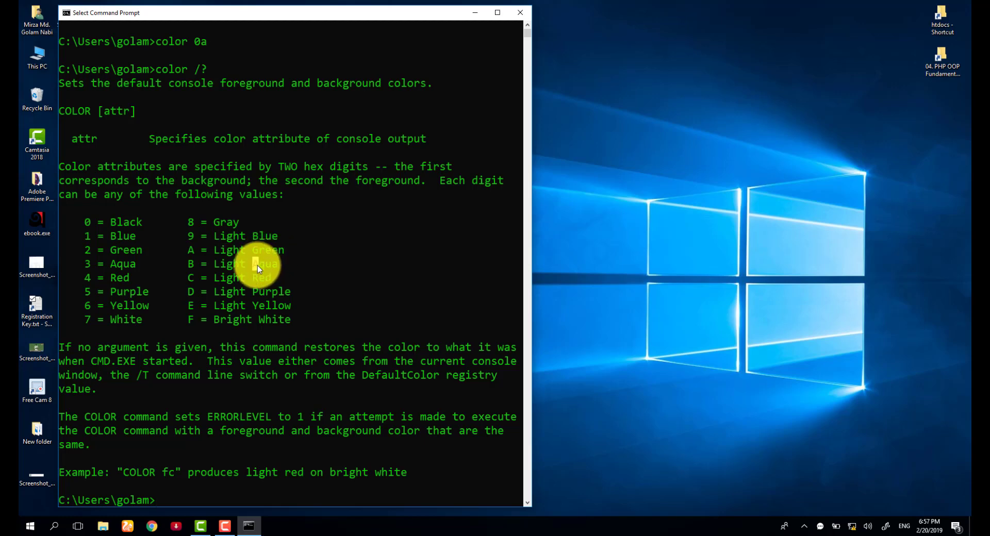
scroll(281, 263, "down", 2)
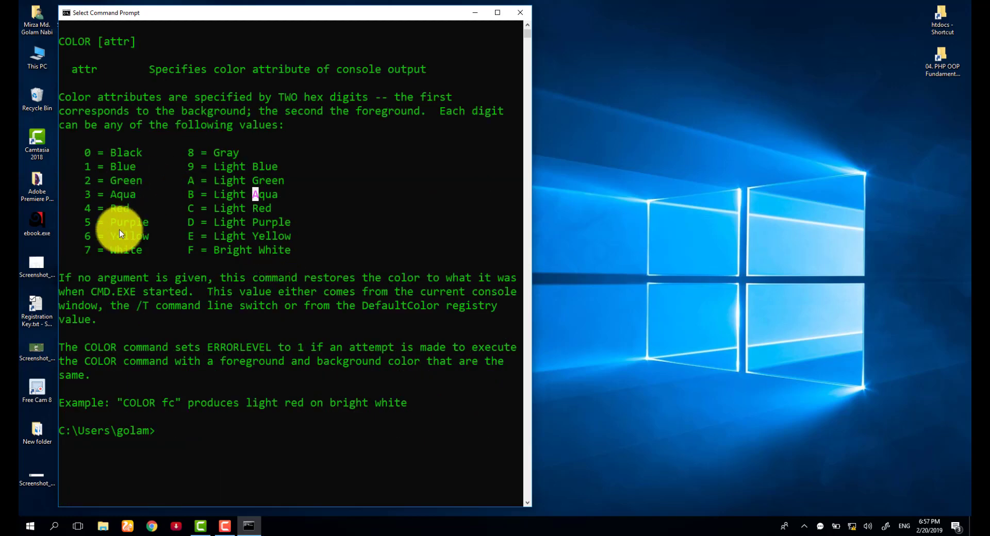
left_click_drag(106, 250, 142, 251)
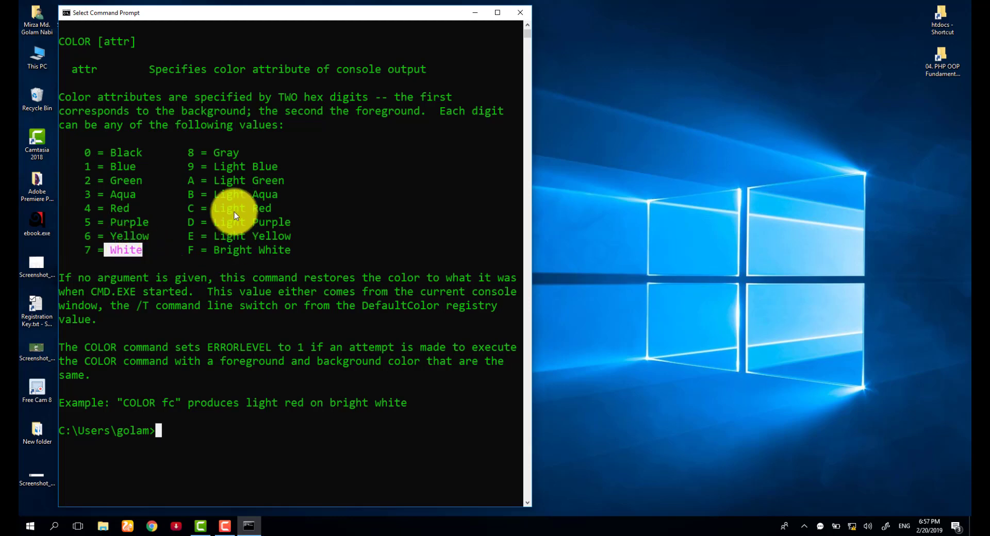
left_click_drag(220, 179, 278, 181)
Run "color 7a" to set light green text on a white background
left_click(197, 427)
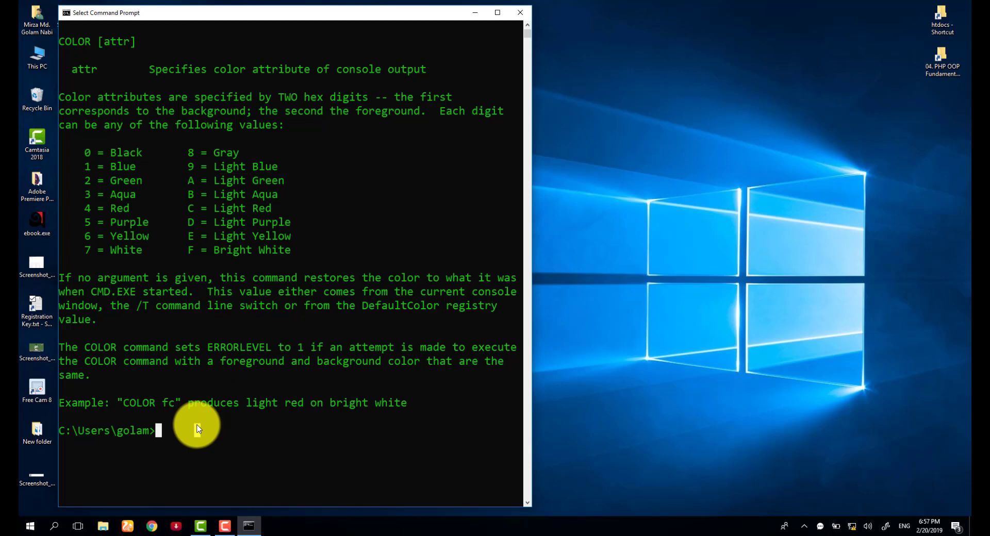
type("color")
left_click(89, 250)
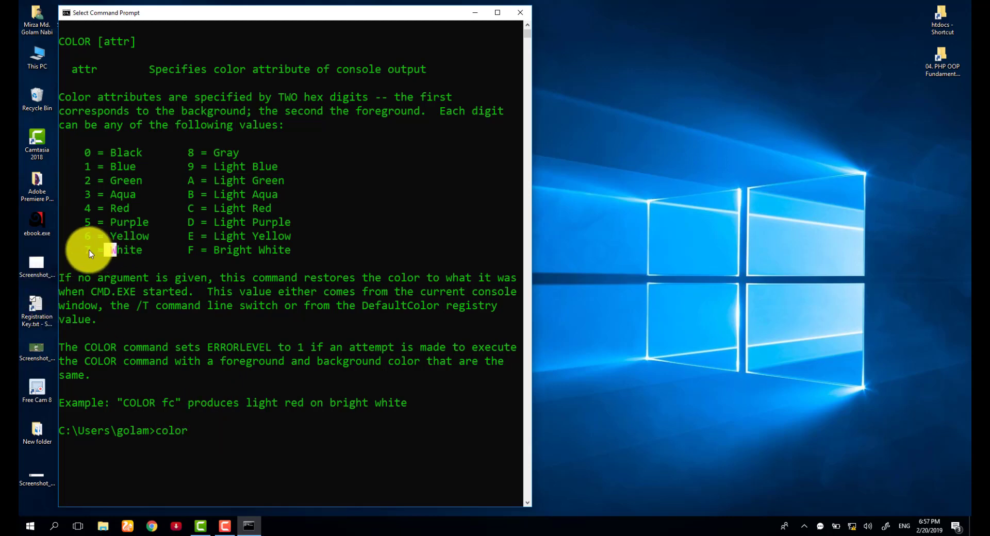
key("ctrl+c")
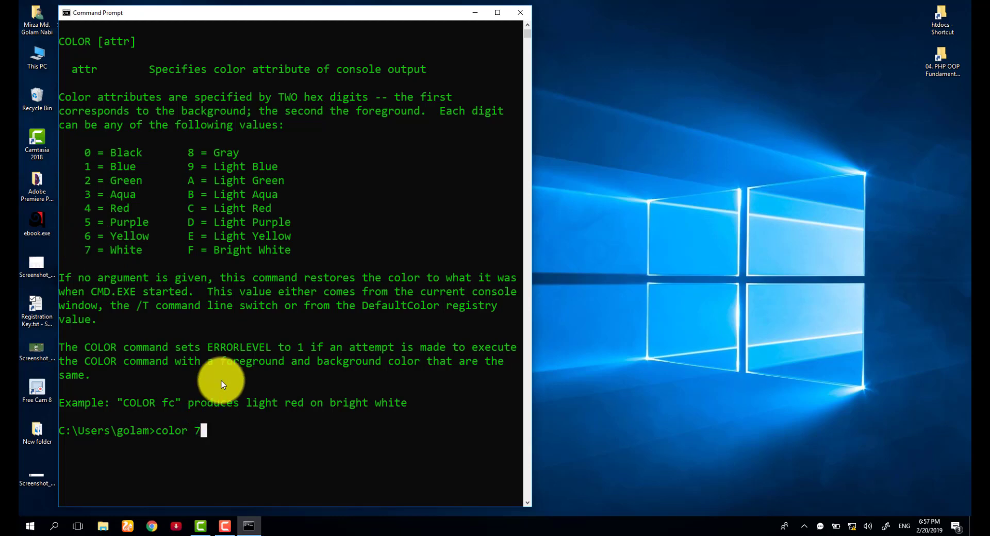
key("ctrl+v")
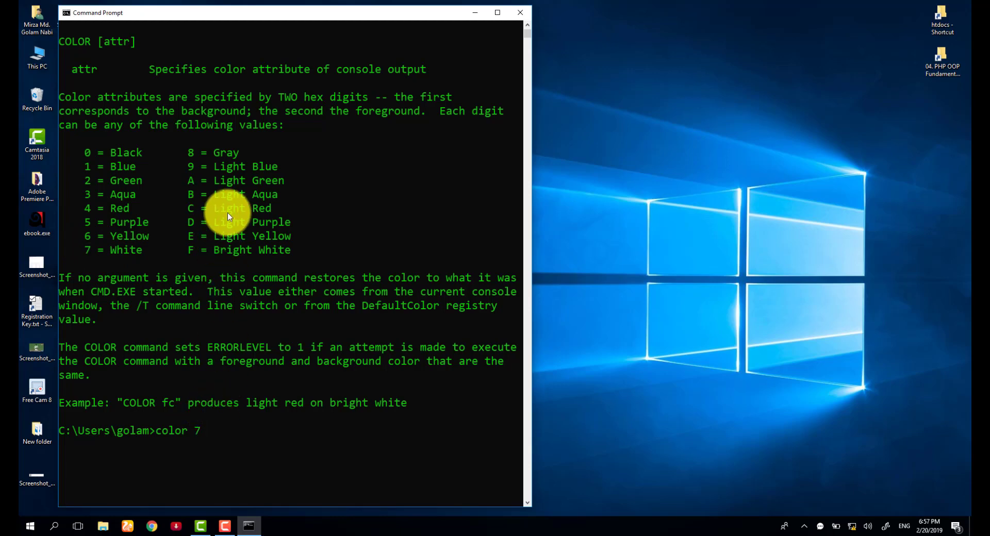
left_click(191, 180)
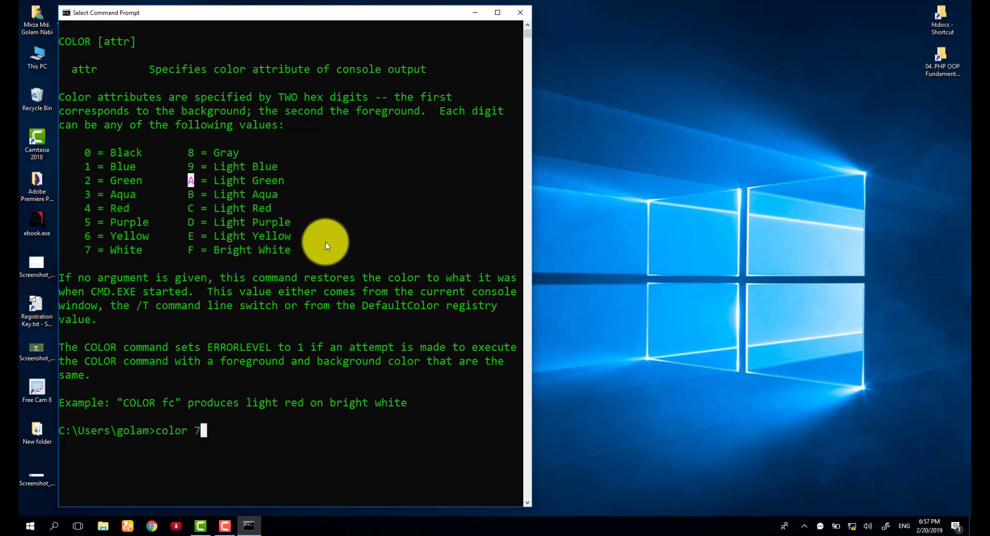
type("a")
key("Return")
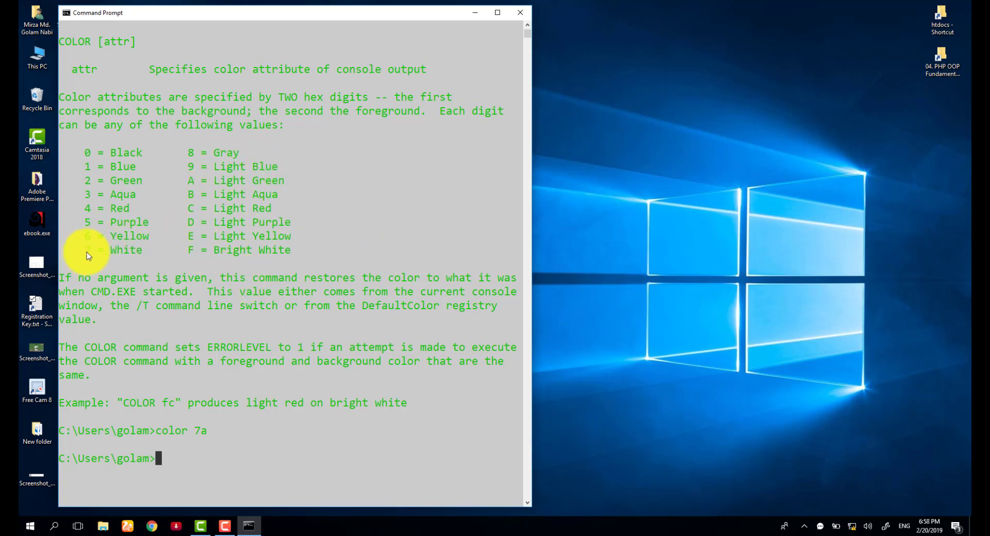
Run "color 79" to set light blue text on a white background, using the color codes listed in the help
left_click_drag(87, 250, 138, 249)
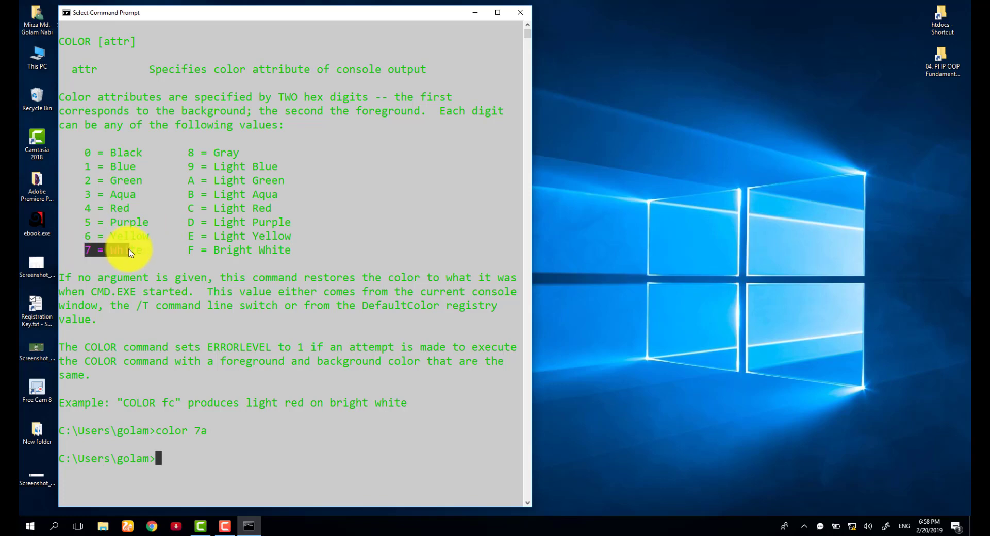
left_click(232, 192)
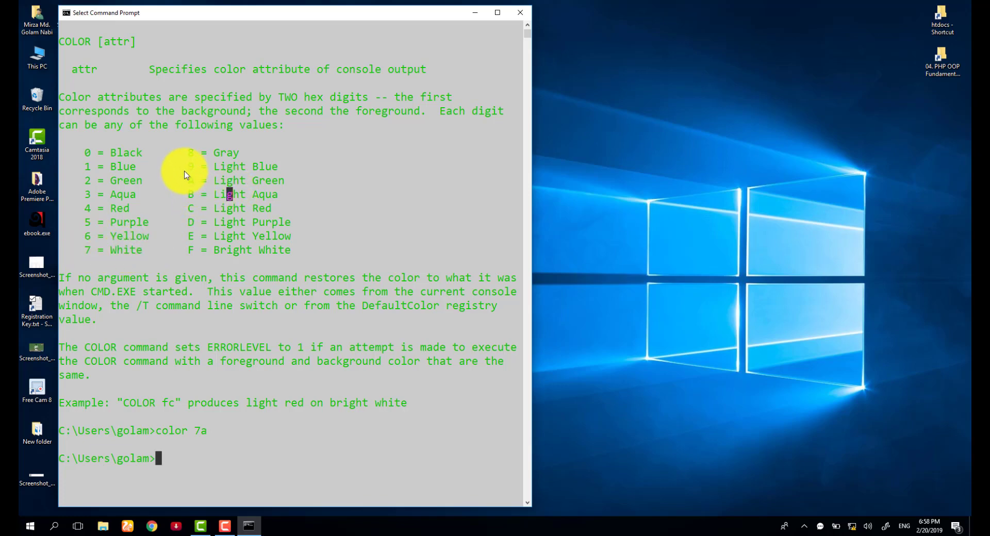
left_click_drag(191, 169, 285, 167)
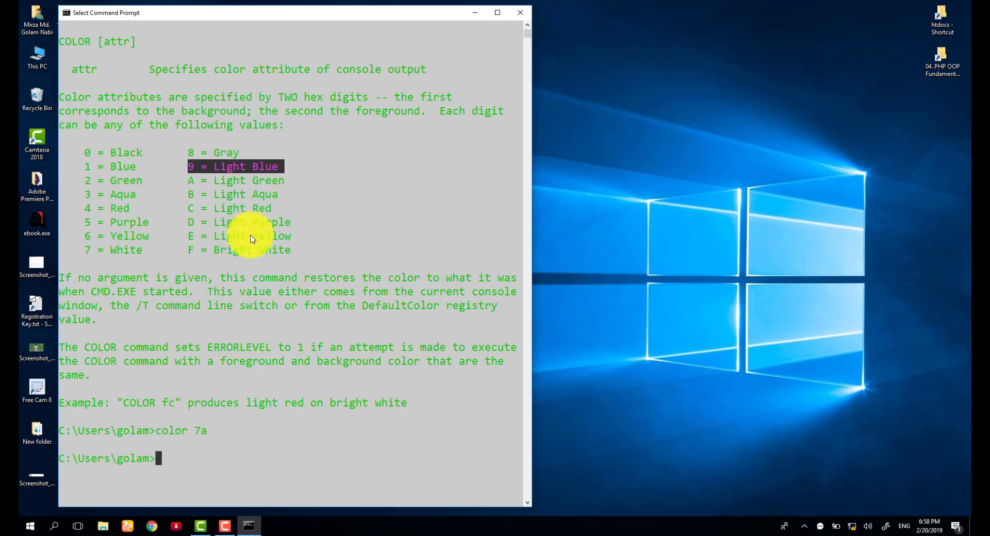
left_click(177, 459)
type("col")
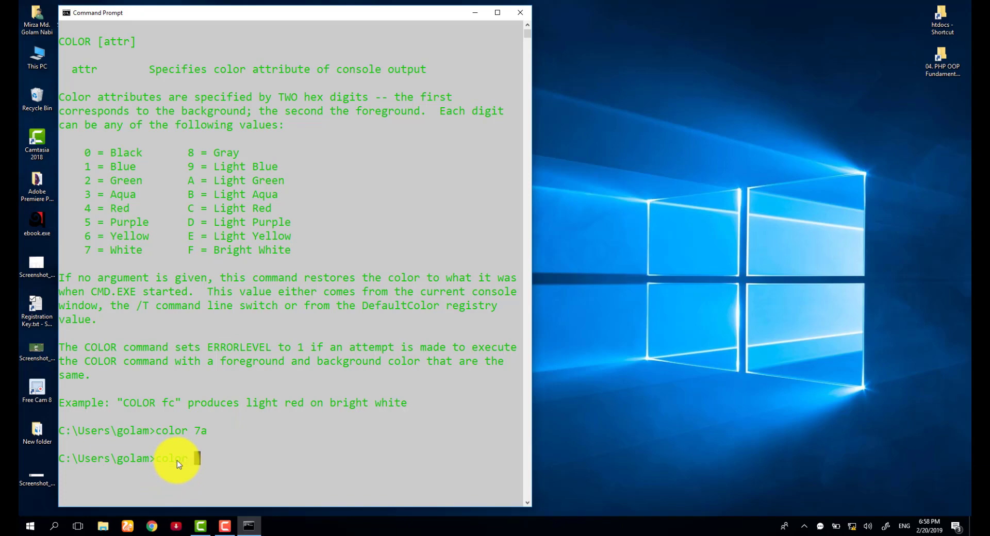
type("or ")
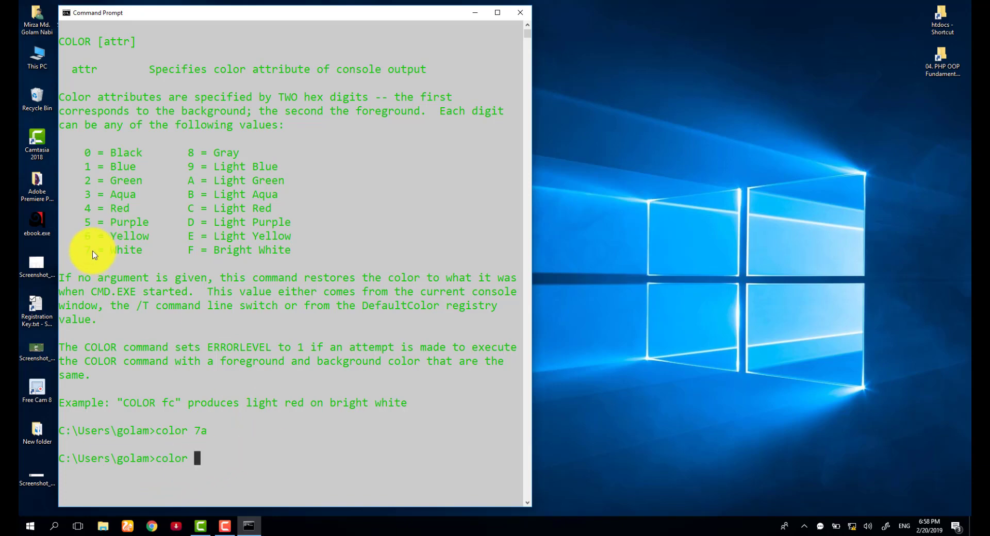
type("7")
left_click_drag(221, 166, 283, 171)
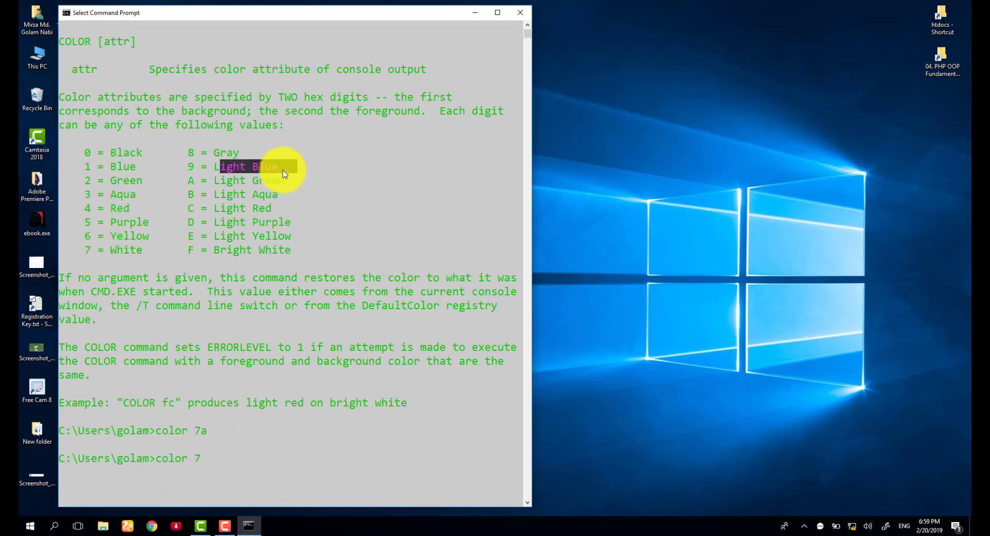
left_click(197, 166)
right_click(211, 180)
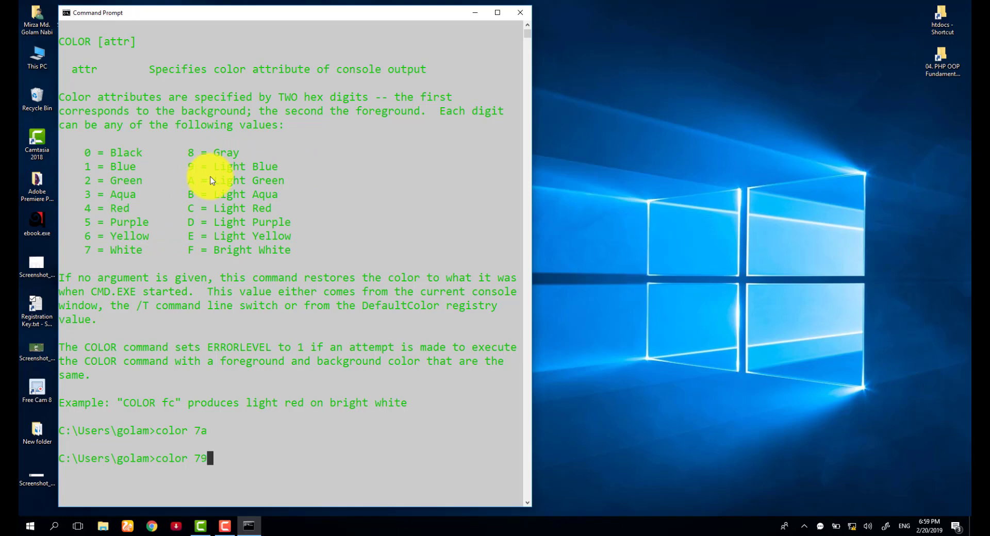
right_click(211, 181)
key("Return")
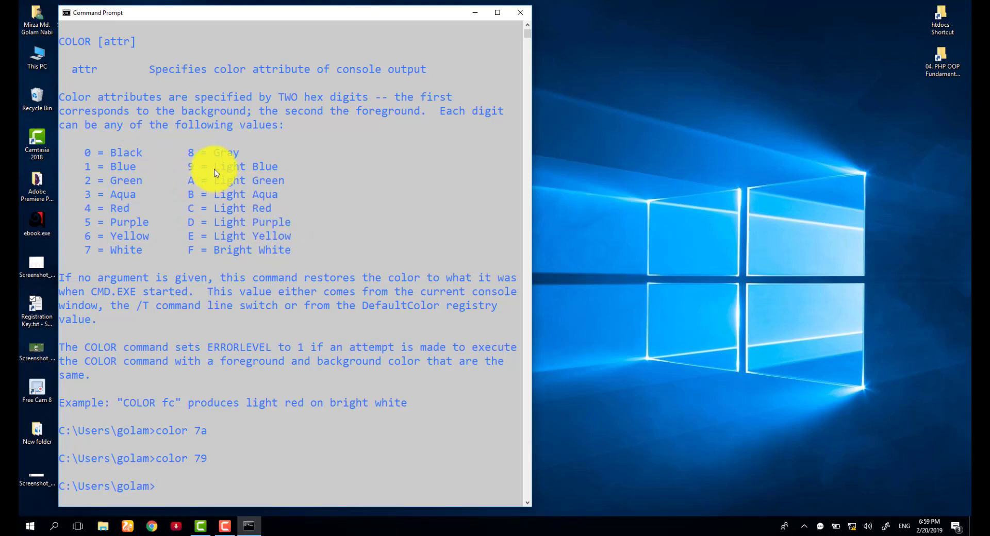
Run "color 0a" to set light green text on a black background
left_click_drag(215, 166, 269, 166)
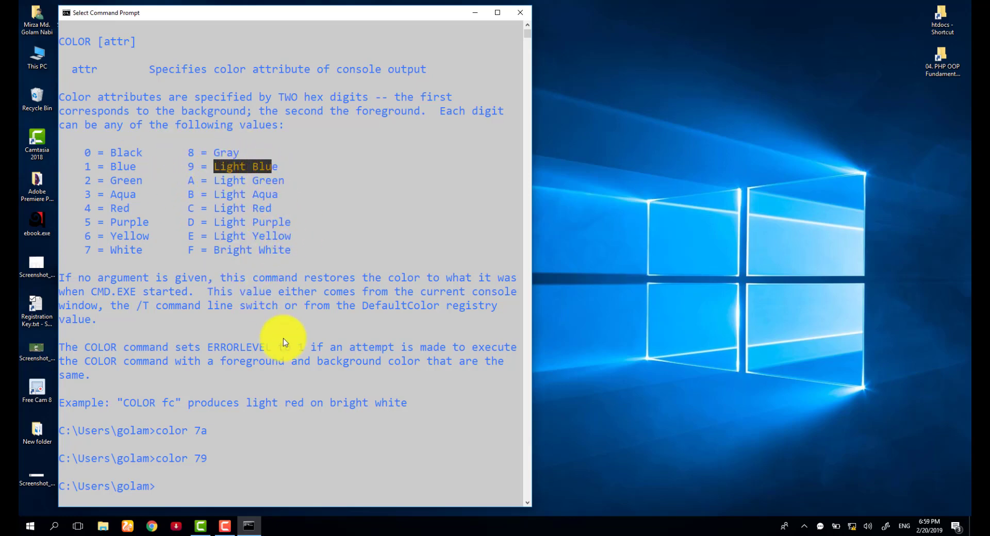
left_click(262, 305)
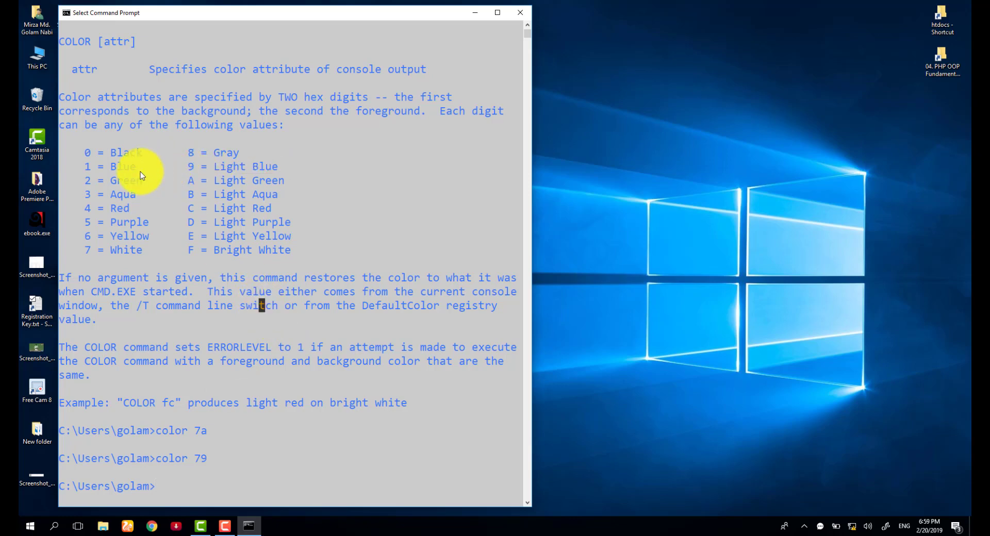
left_click_drag(87, 152, 136, 154)
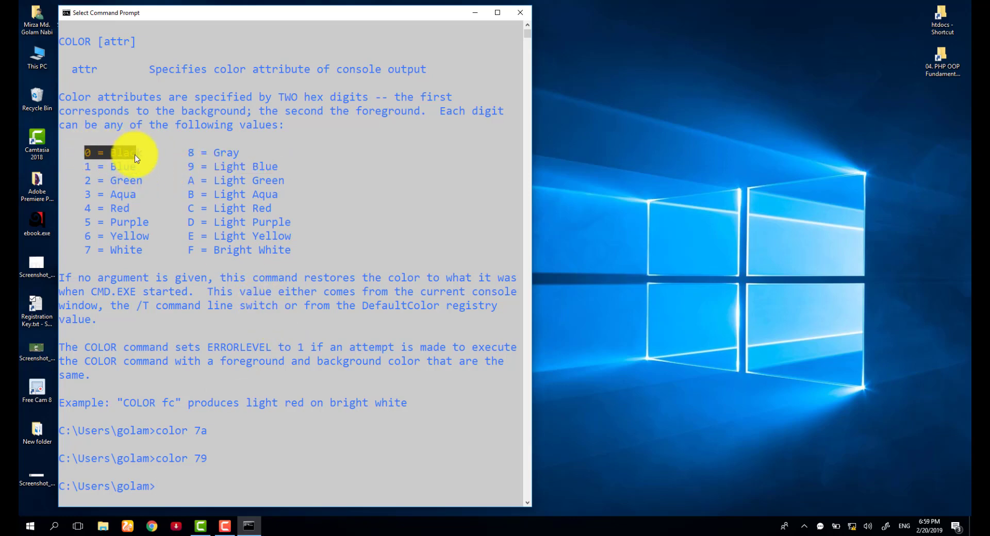
left_click_drag(220, 179, 271, 180)
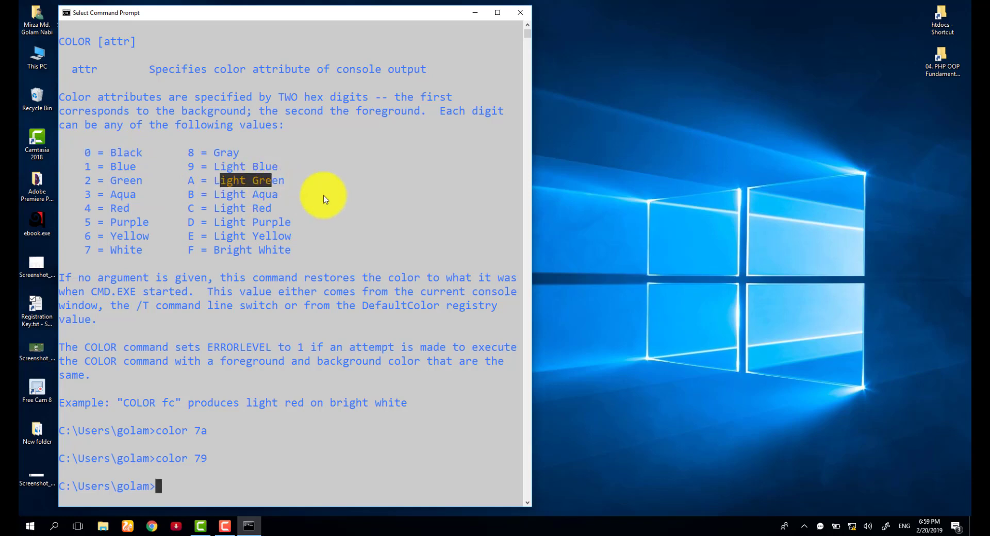
type("color ")
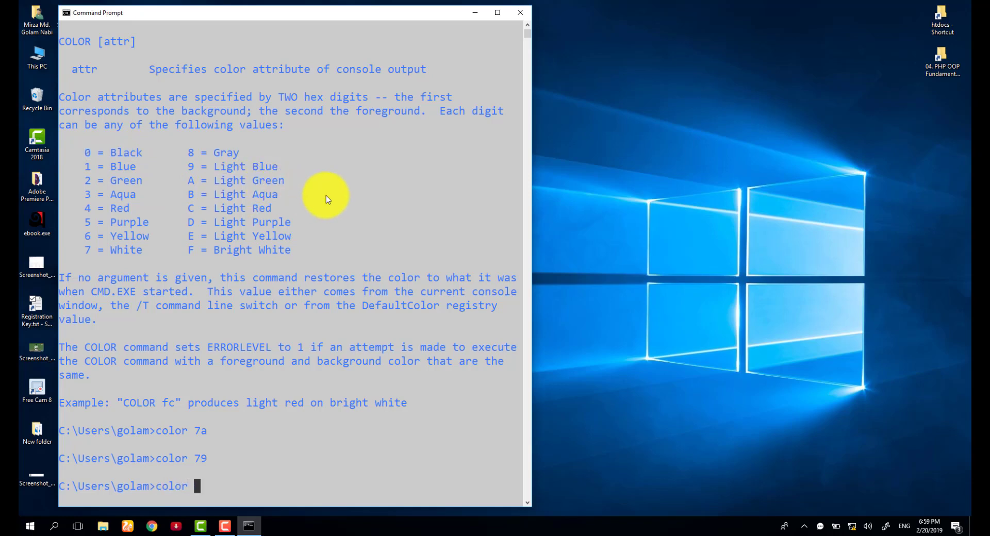
type("0a")
key("Return")
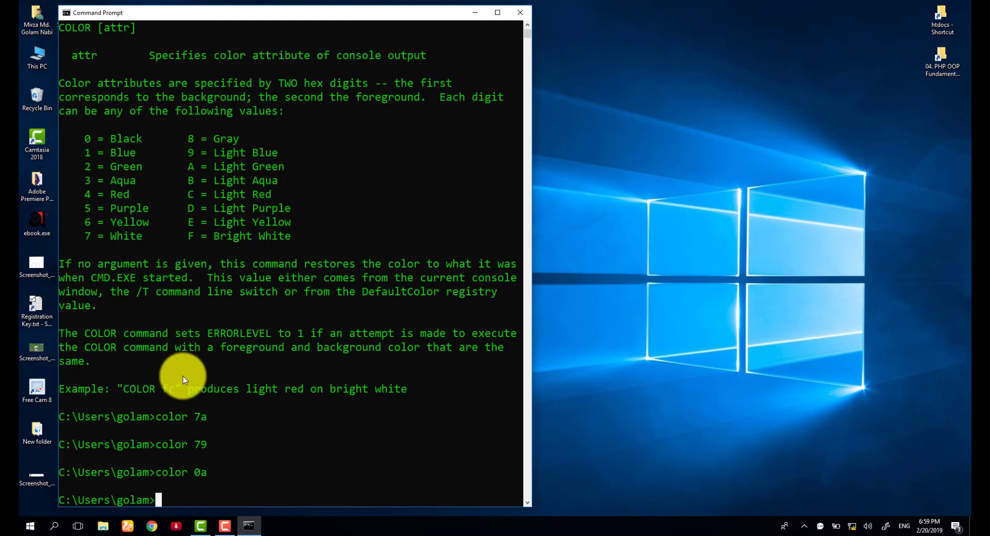
Review the accumulated help text and the color commands in the console output
scroll(184, 379, "up", 3)
left_click_drag(179, 64, 209, 474)
scroll(206, 387, "down", 7)
scroll(206, 386, "down", 2)
left_click_drag(191, 272, 153, 225)
scroll(160, 238, "down", 7)
left_click(197, 264)
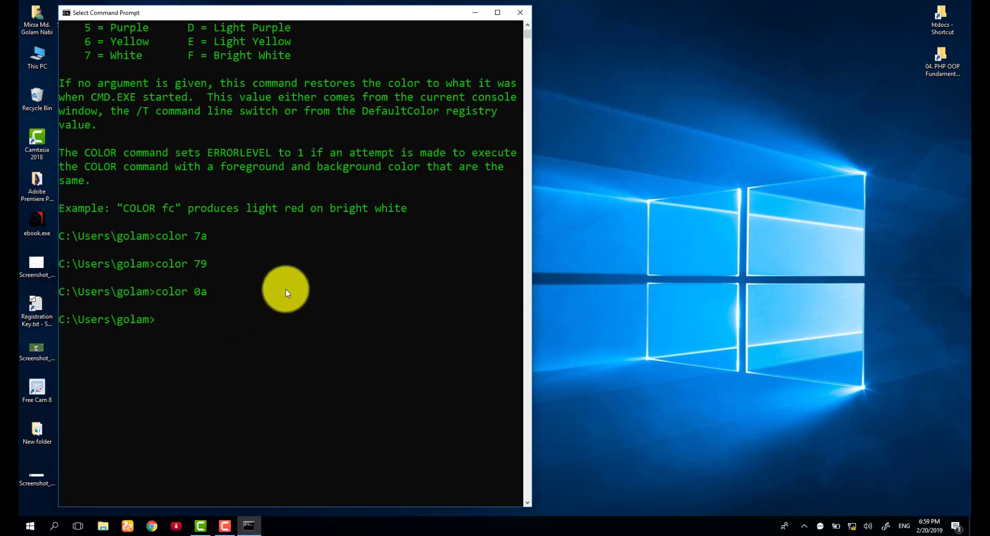
Clear the console output with the "cls" command
type("cls")
left_click(161, 320)
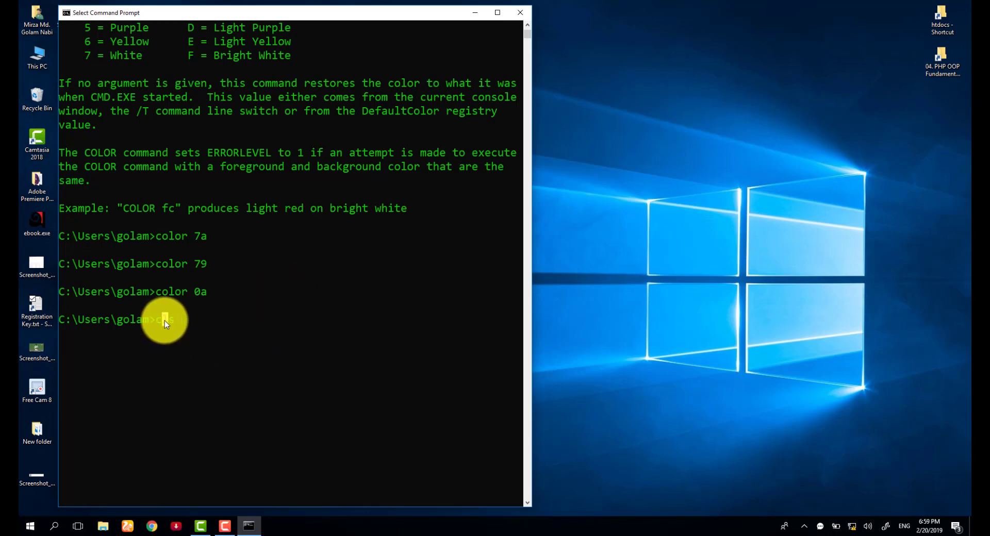
key("Right")
key("Right")
key("Right")
key("Right")
key("Right")
key("Right")
key("Right")
key("Right")
key("Right")
key("Right")
key("Right")
key("Up")
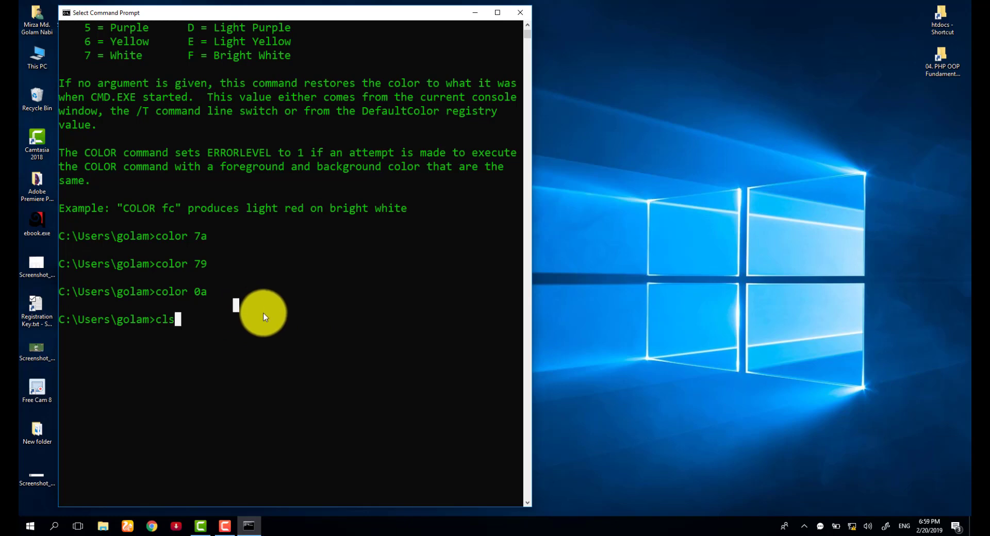
key("Escape")
key("Return")
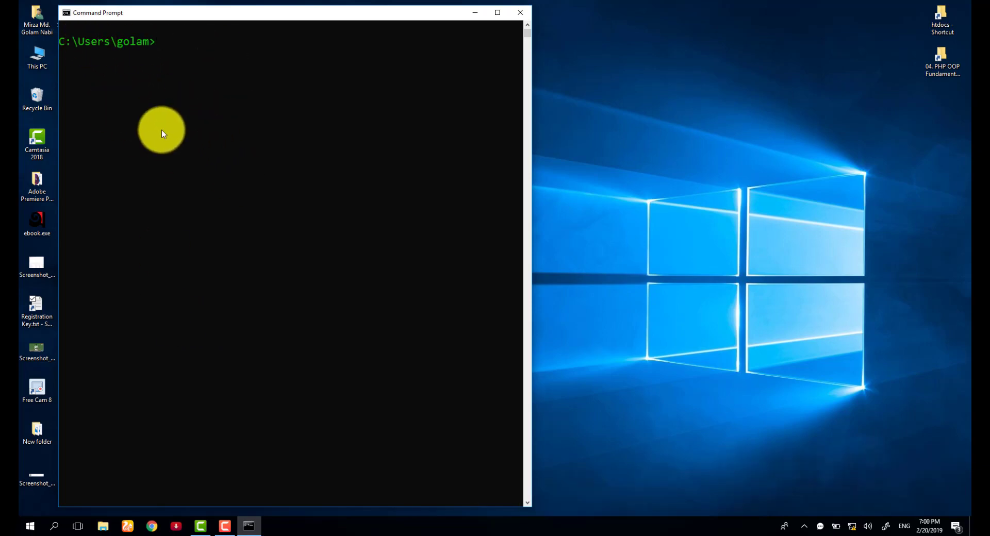
Examine the parts of the prompt's path: the C: drive, the Users folder and the user's profile folder
left_click(66, 42)
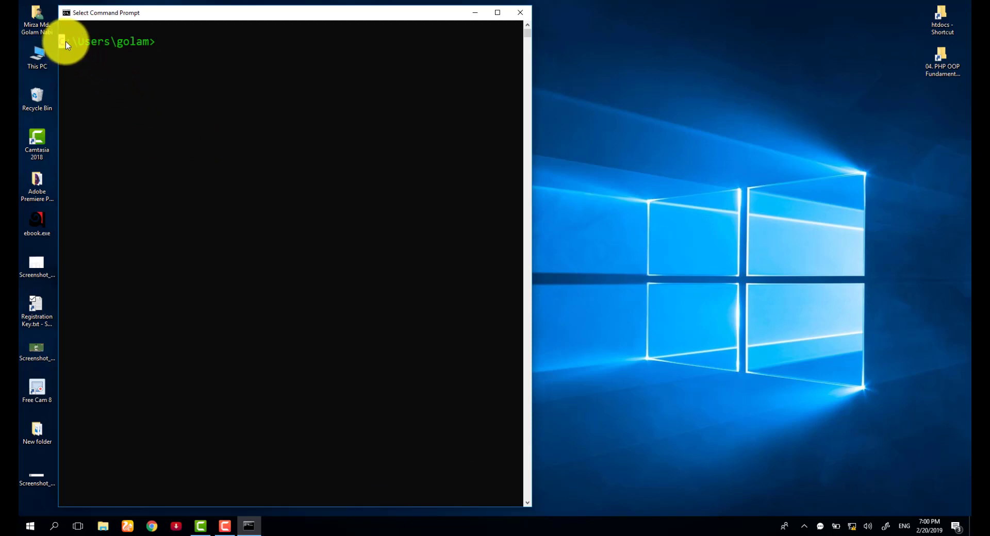
left_click(82, 44)
left_click(138, 44)
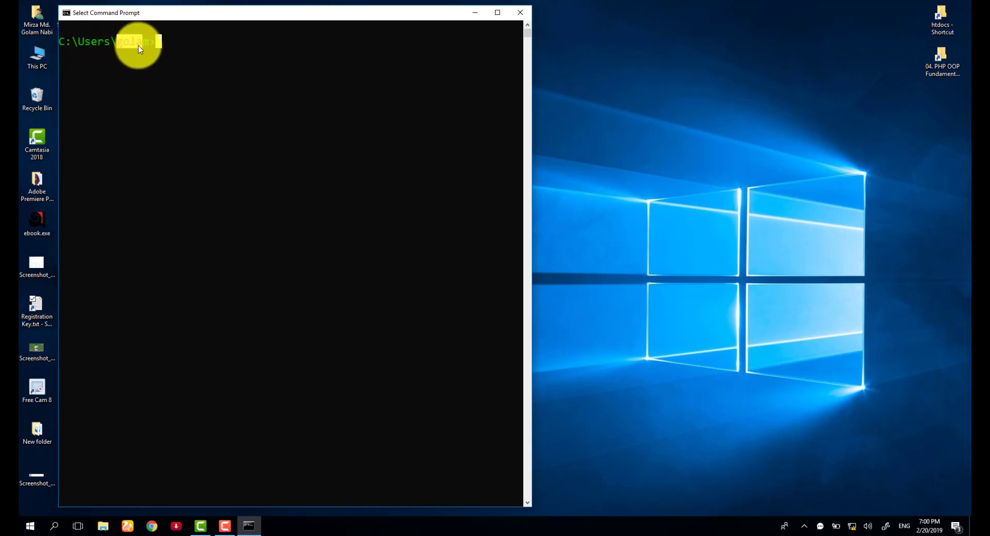
left_click(89, 55)
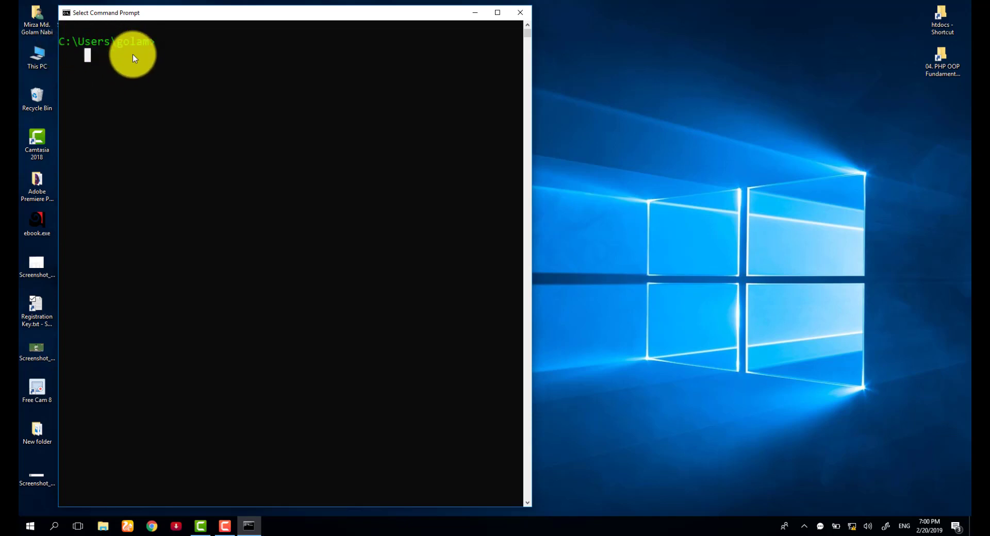
left_click(72, 39)
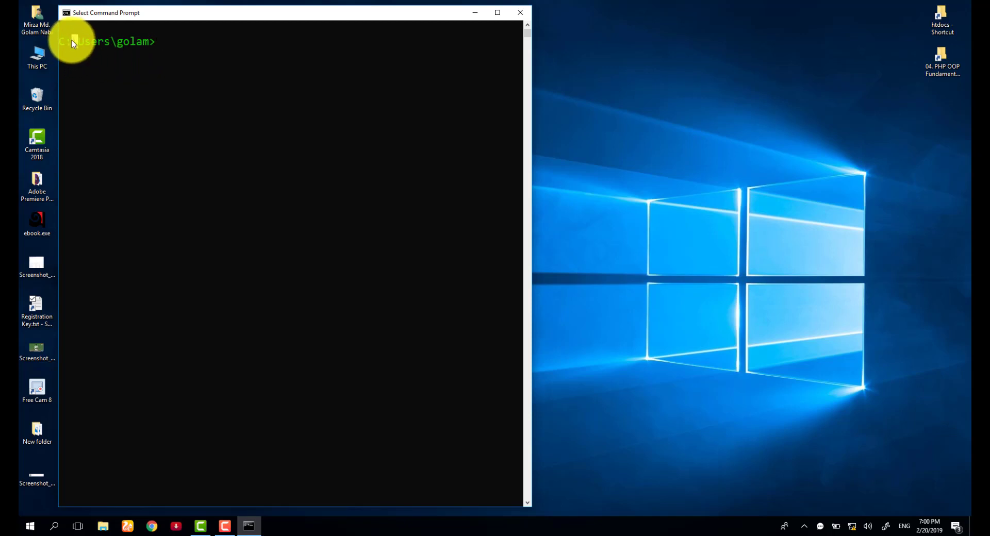
left_click_drag(72, 40, 60, 40)
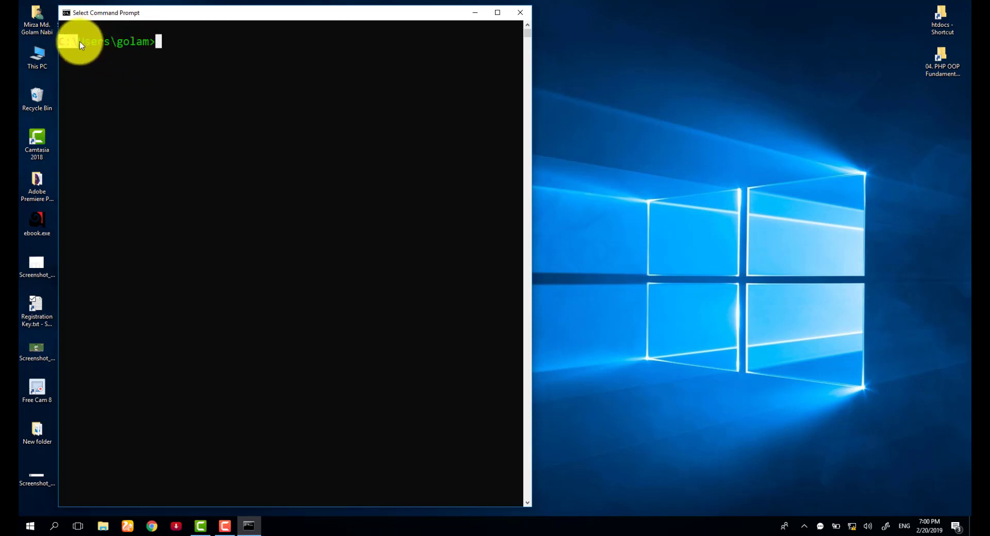
left_click_drag(79, 41, 111, 45)
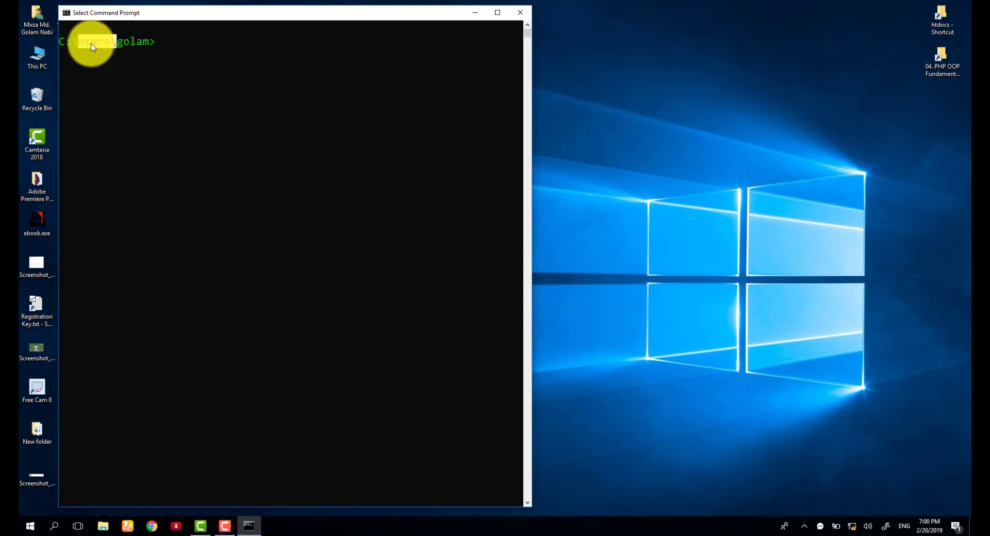
left_click(93, 45)
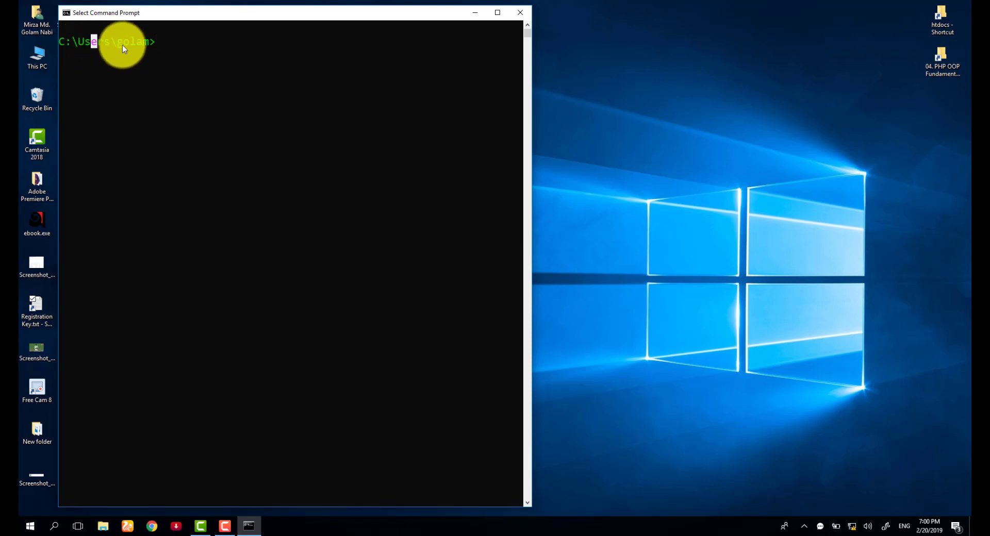
left_click_drag(118, 43, 132, 46)
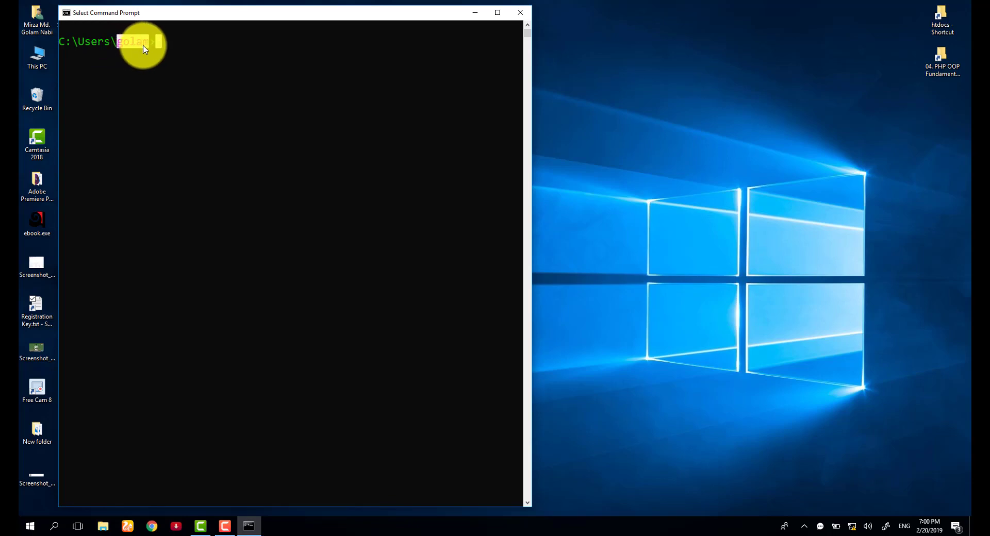
left_click(161, 45)
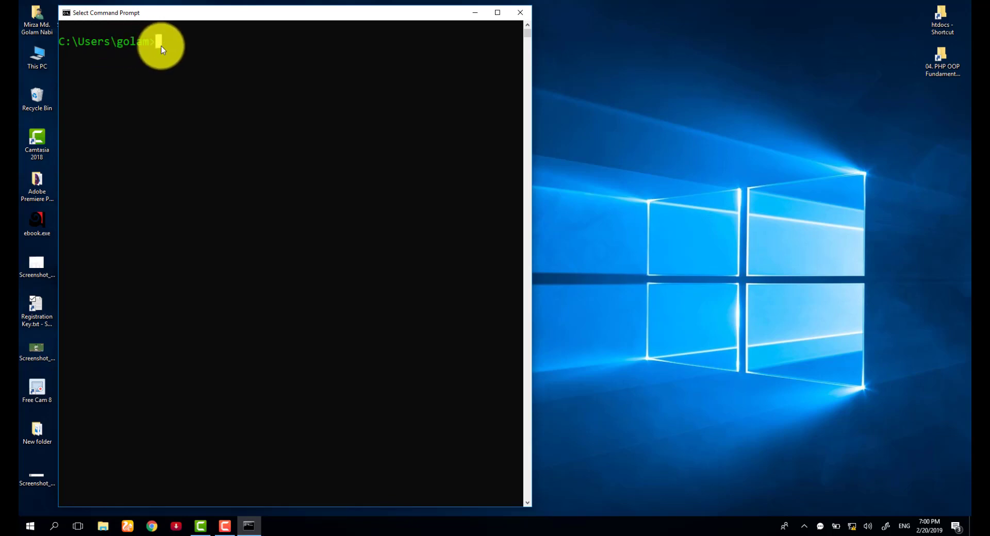
Open This PC in File Explorer and fit its restored window beside the Command Prompt
double_click(37, 73)
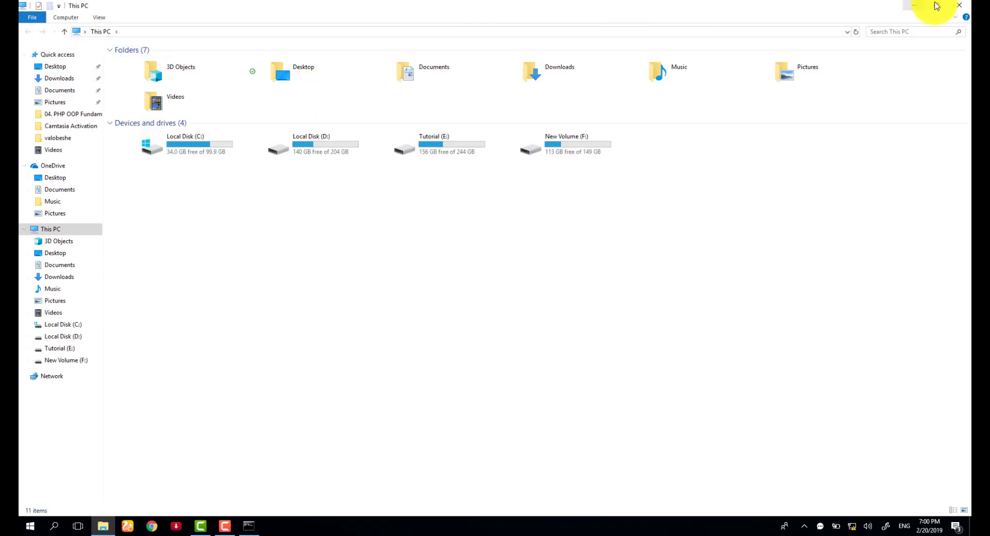
left_click(936, 6)
left_click_drag(623, 17, 675, 15)
left_click_drag(813, 126, 917, 126)
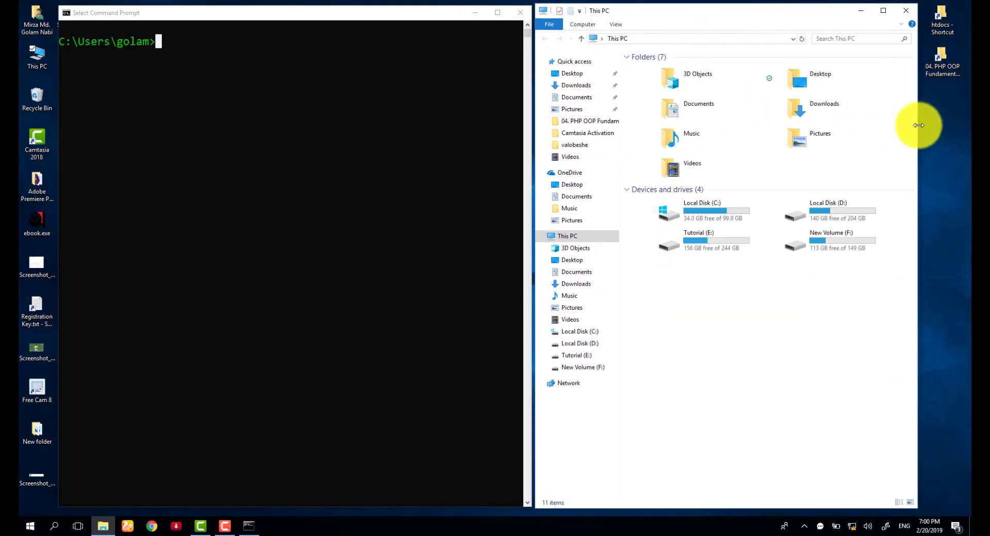
Follow the prompt's path in File Explorer from Local Disk (C:) through Users into the user's profile folder
left_click(710, 212)
double_click(709, 212)
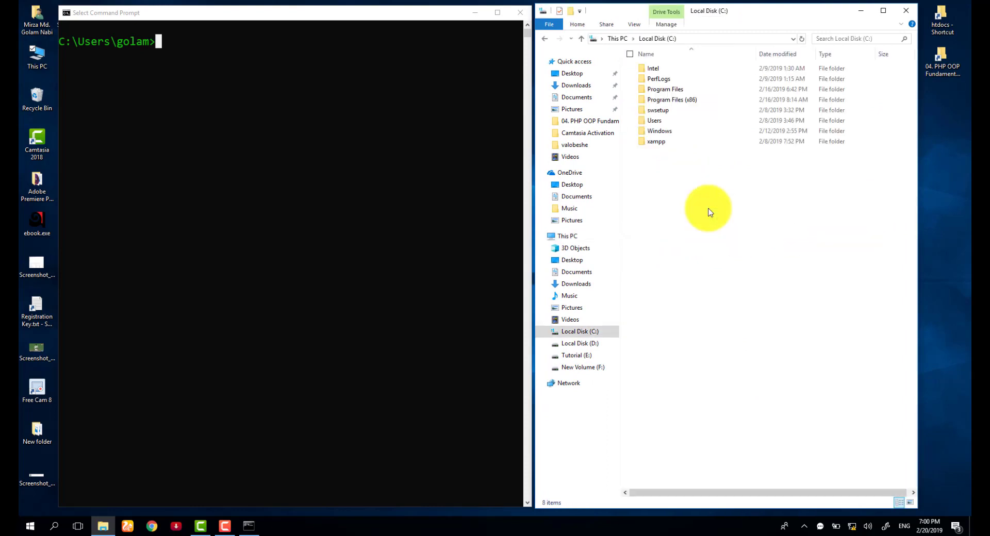
left_click(87, 41)
left_click_drag(86, 40, 122, 41)
double_click(654, 120)
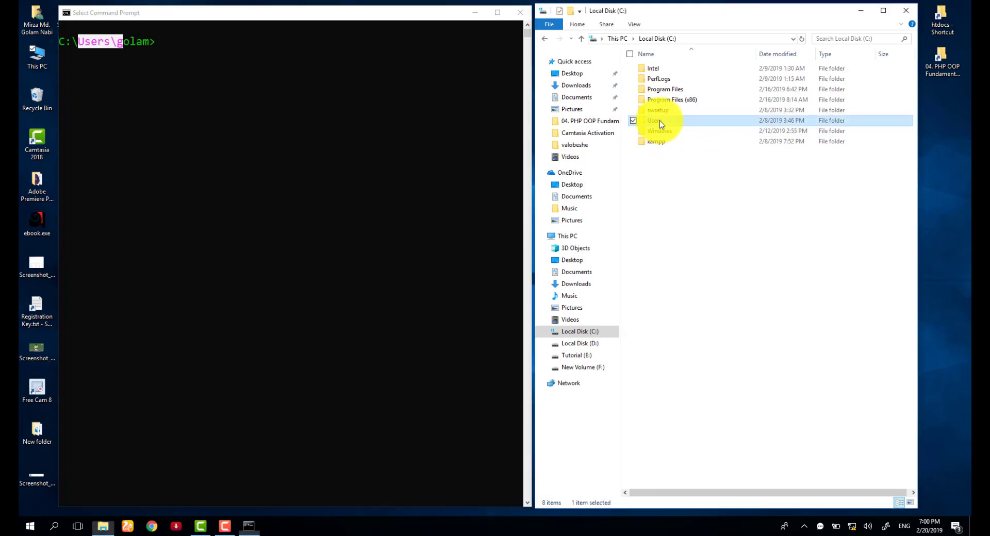
left_click(129, 45)
left_click_drag(131, 46, 149, 42)
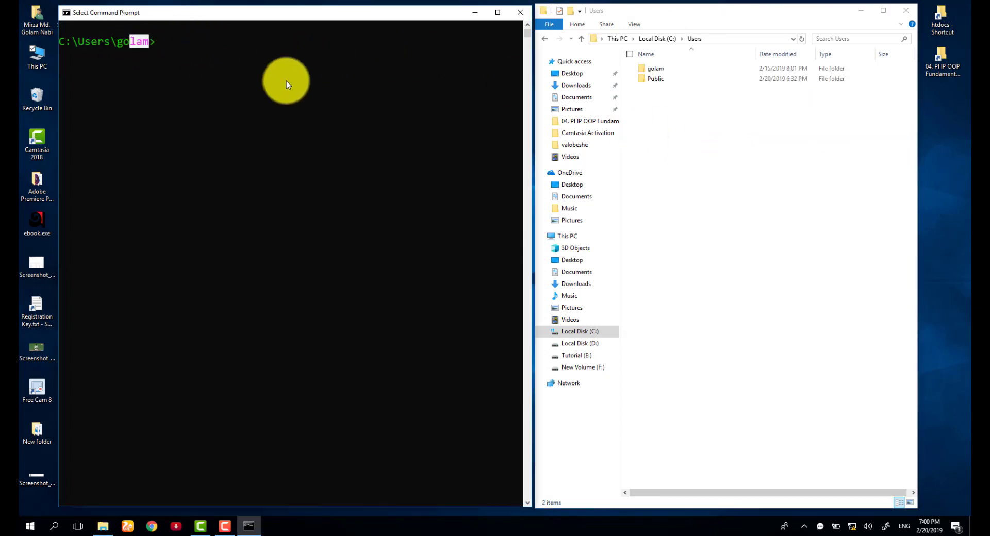
double_click(662, 70)
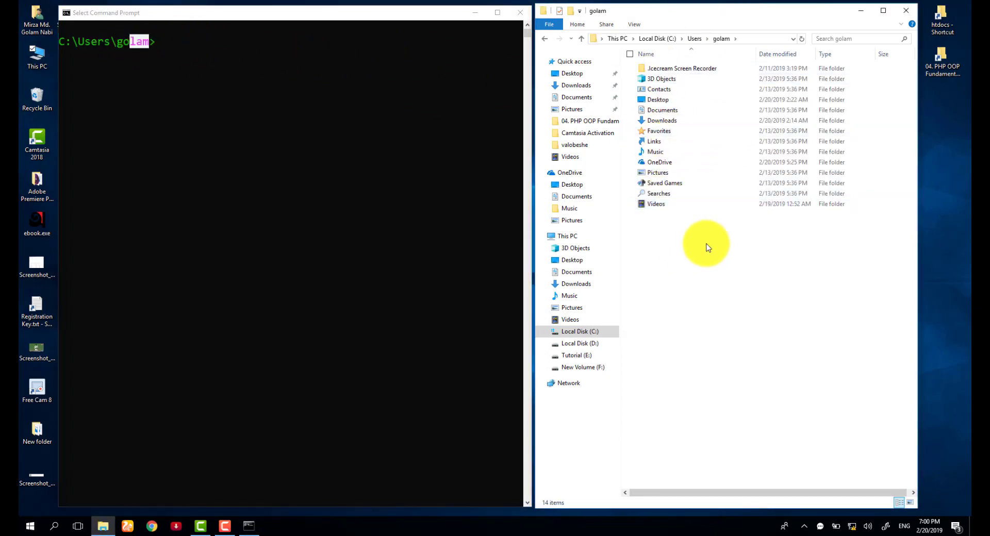
left_click_drag(707, 243, 651, 71)
left_click(691, 248)
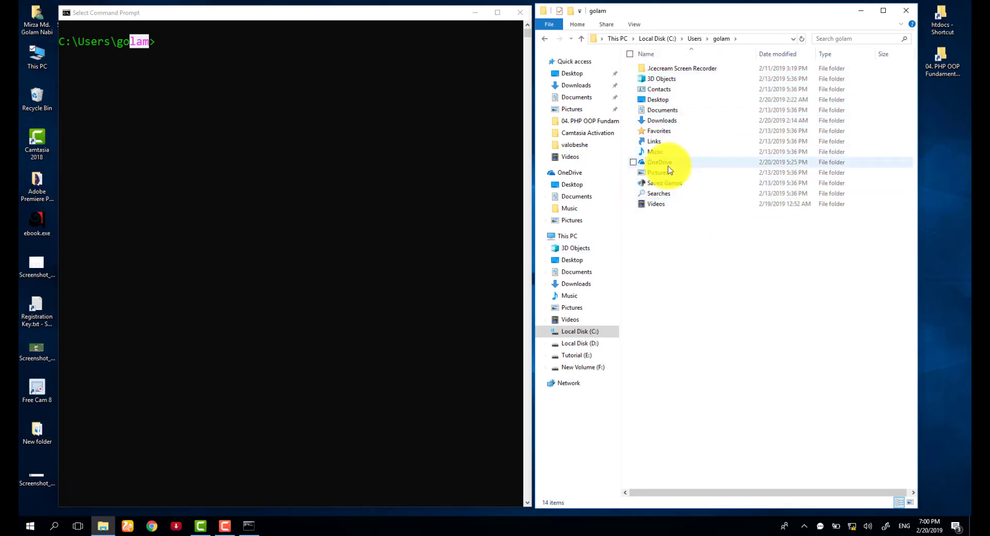
mouse_move(669, 170)
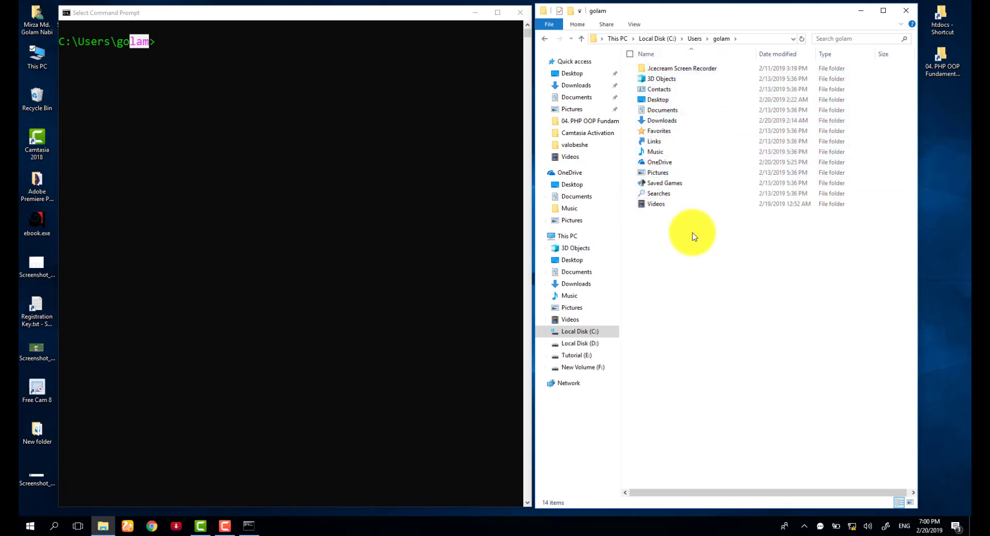
List the contents of the user's profile folder in the Command Prompt with the "dir" command
left_click_drag(691, 236, 652, 78)
left_click(685, 266)
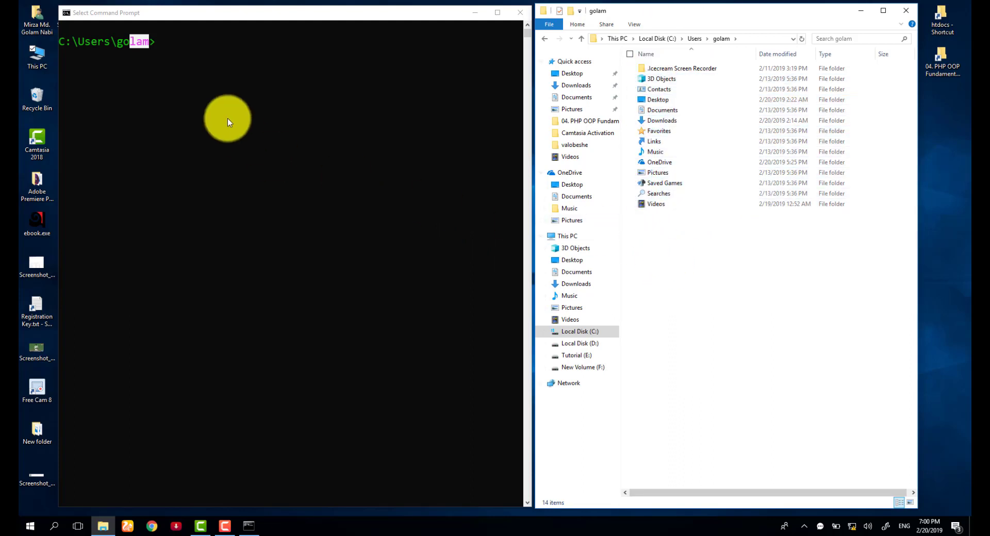
left_click(154, 55)
left_click(183, 45)
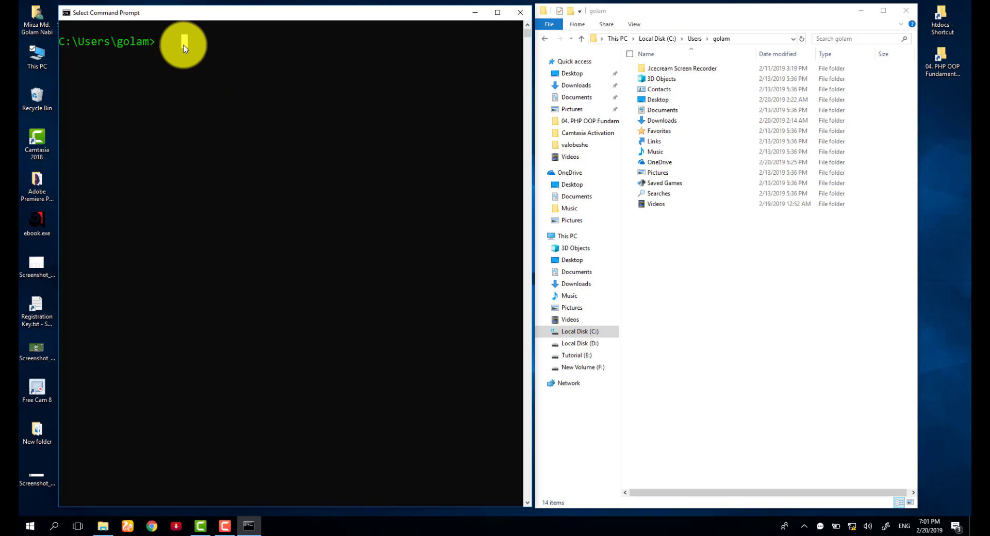
type("dir")
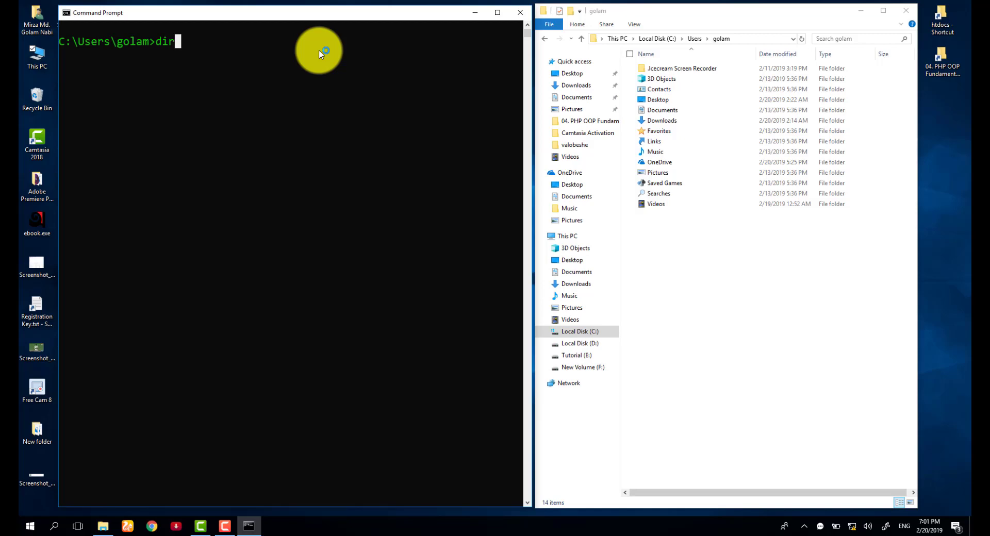
key("Return")
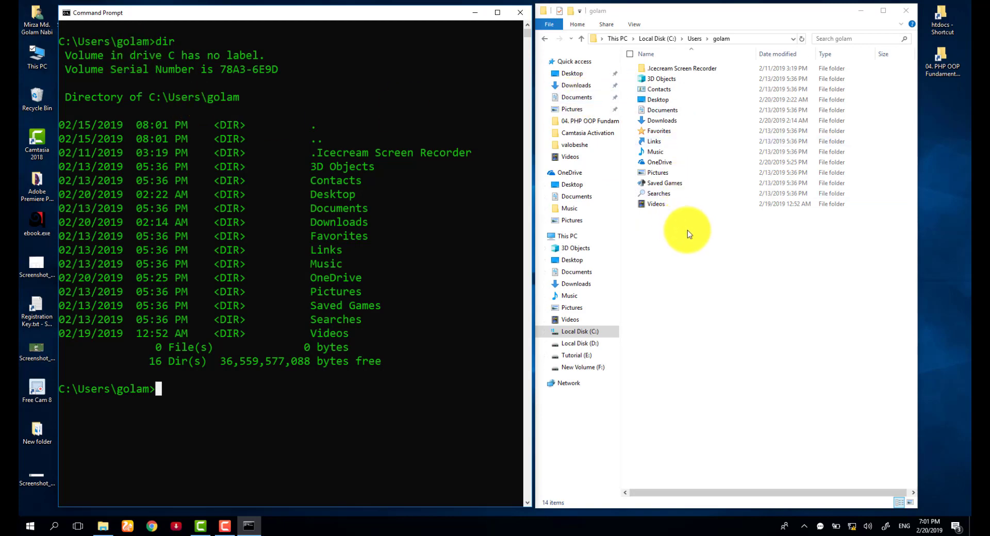
Compare the "dir" listing with the profile folder in File Explorer, matching 3D Objects, Contacts and Links
left_click_drag(687, 234, 645, 75)
left_click(674, 237)
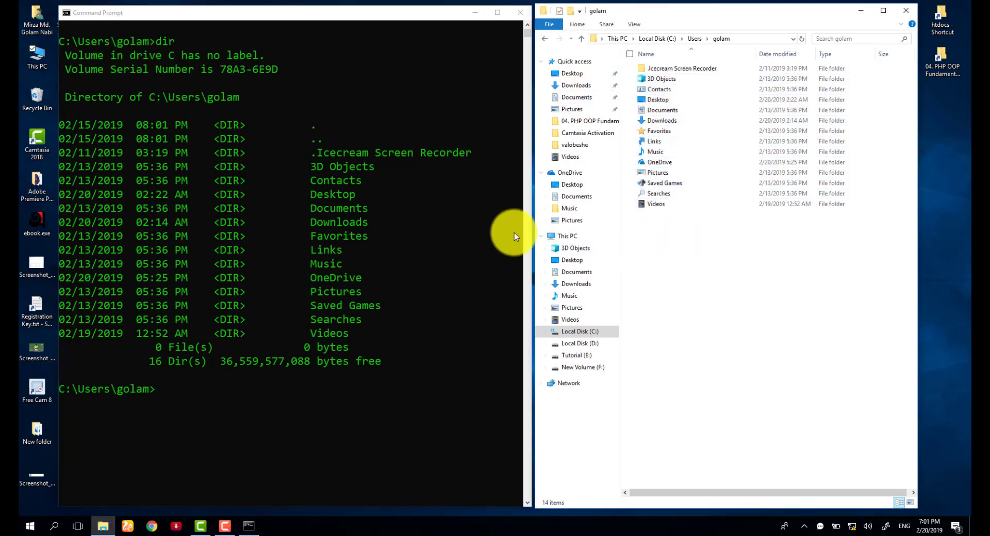
left_click(314, 166)
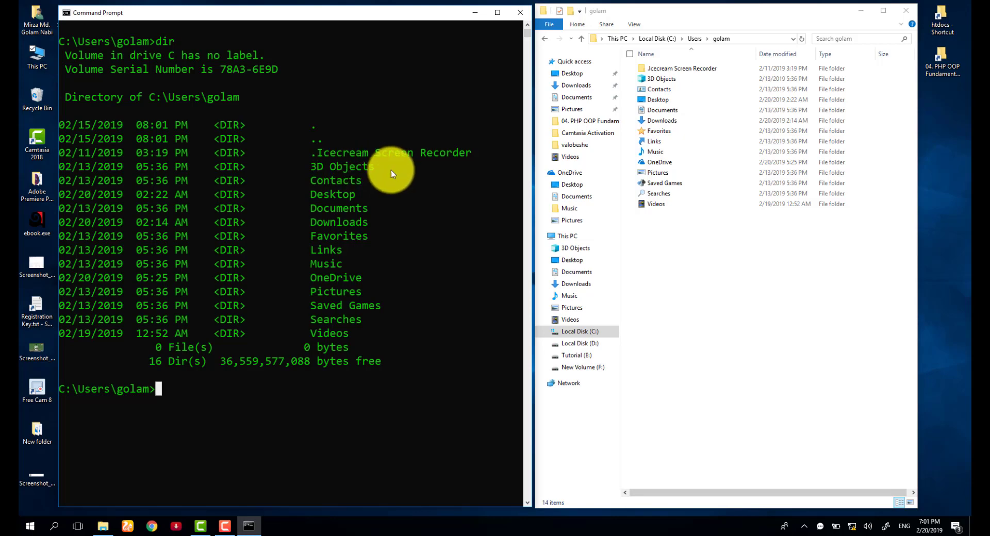
left_click_drag(390, 170, 307, 170)
left_click(657, 78)
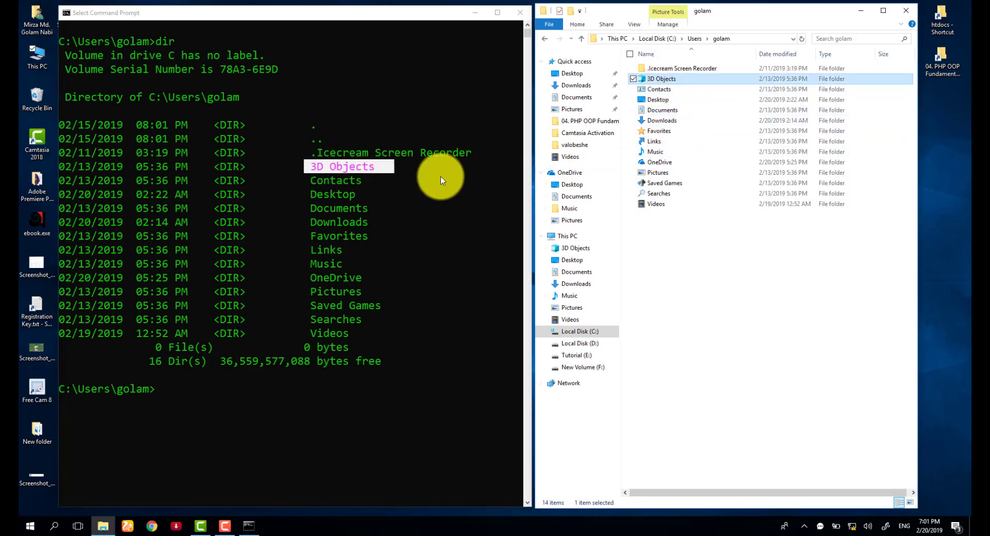
left_click(316, 181)
left_click(318, 181)
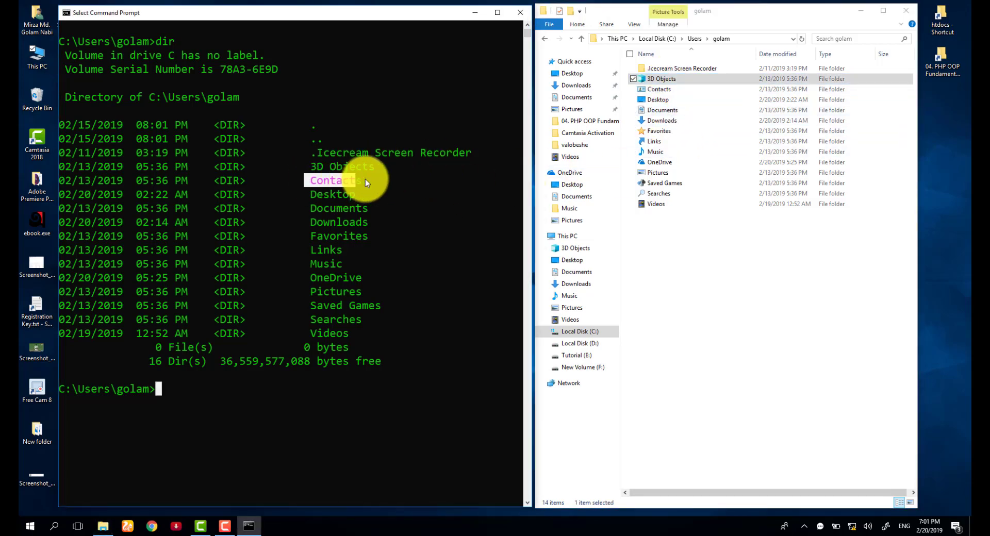
left_click_drag(365, 178, 375, 181)
left_click(659, 90)
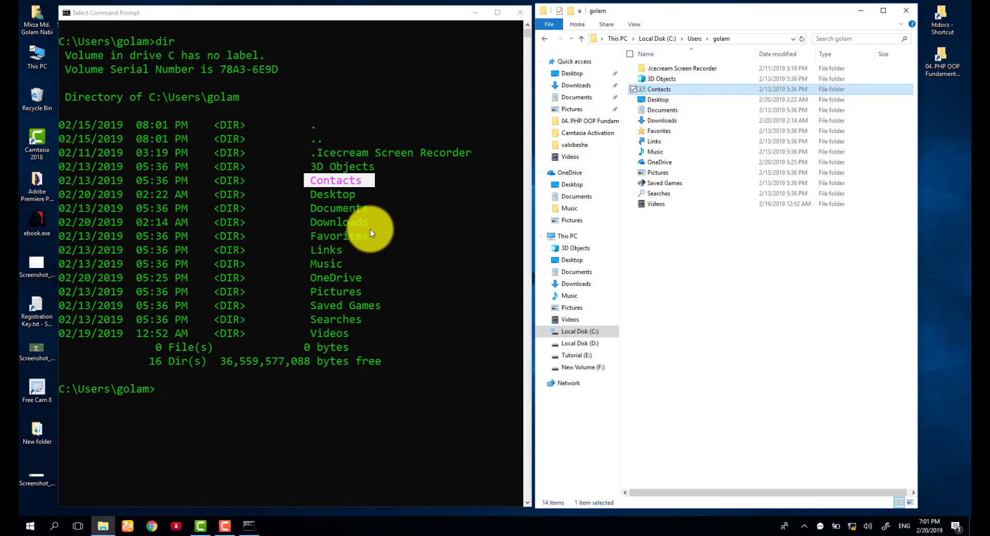
left_click(315, 233)
left_click_drag(310, 249, 349, 250)
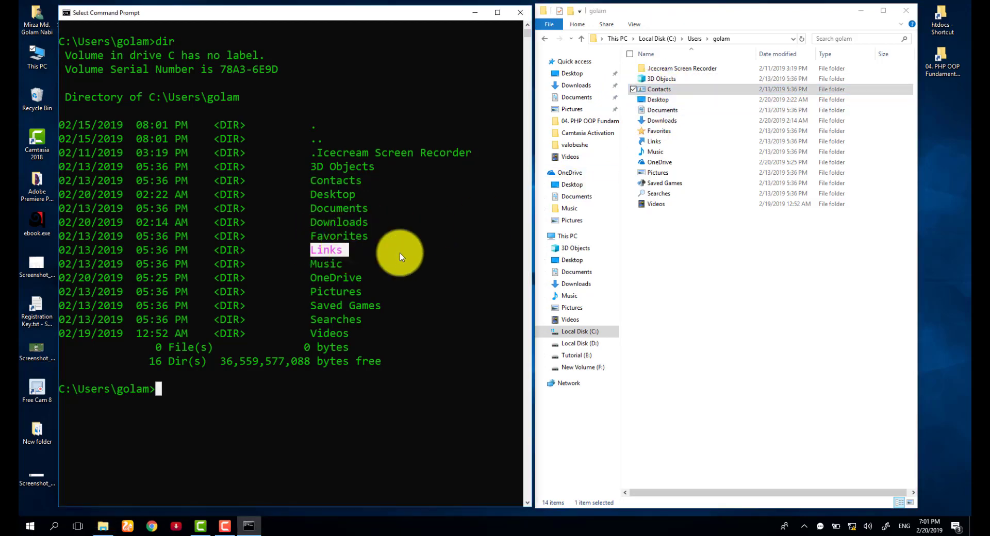
left_click(655, 141)
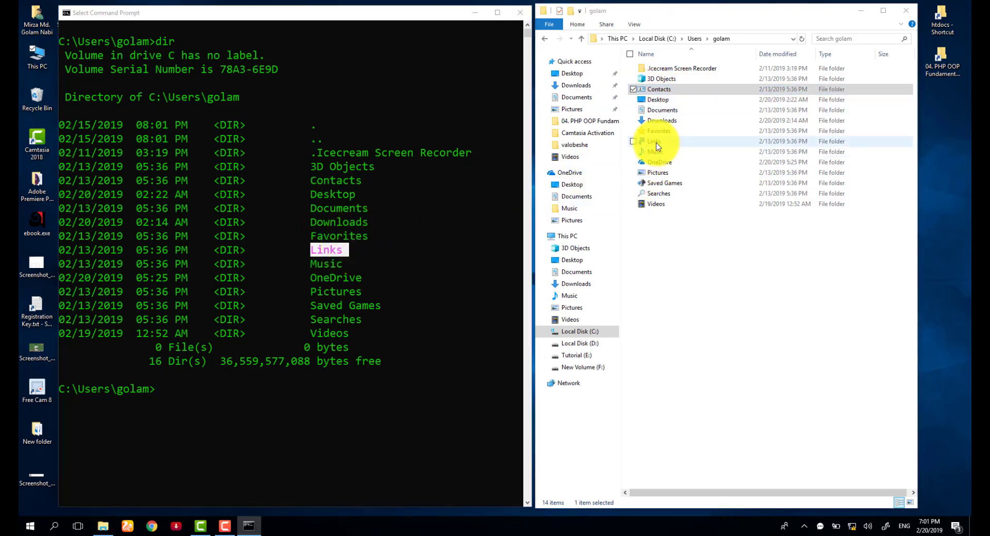
left_click(355, 257)
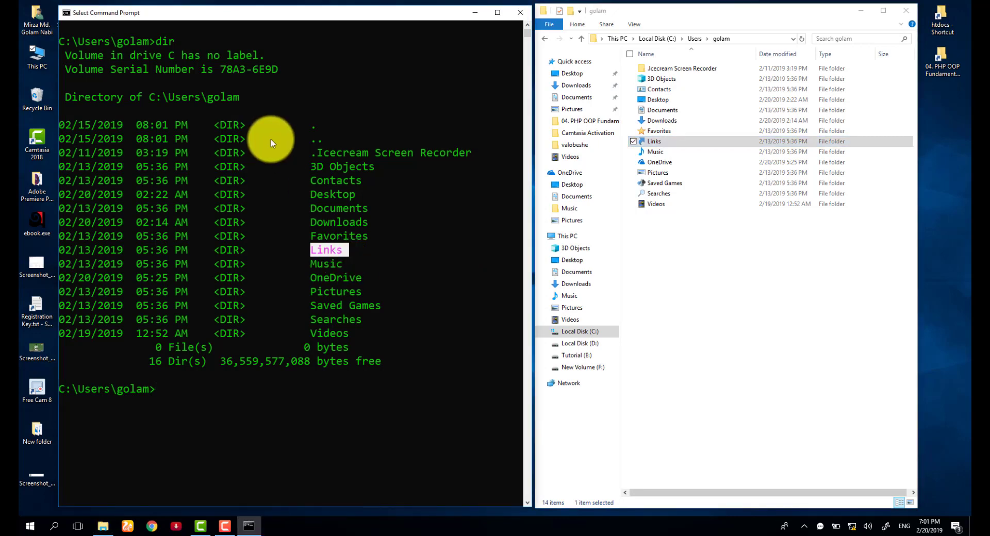
left_click_drag(179, 44, 156, 44)
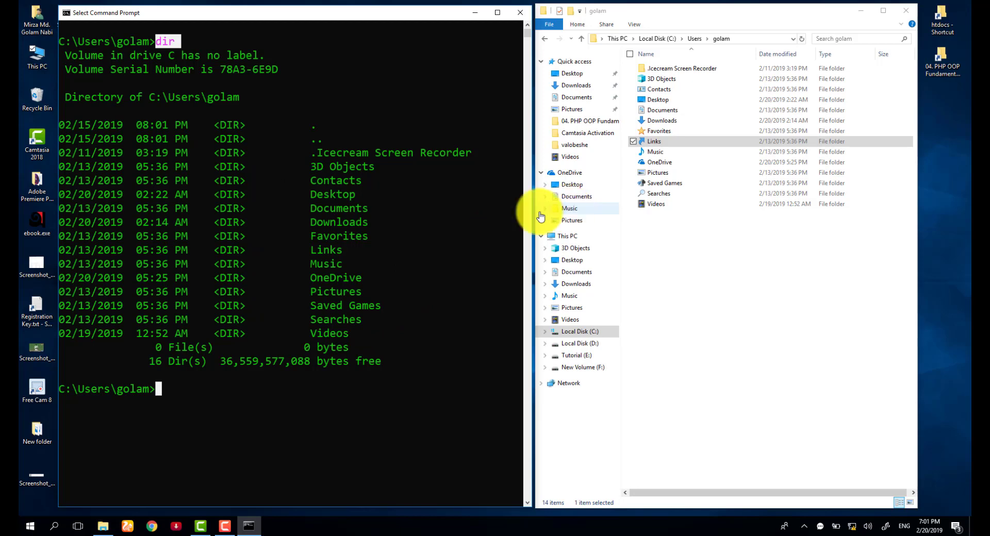
Select the Desktop folder in File Explorer and change the Command Prompt's directory to it with "cd desktop"
left_click(666, 123)
left_click(656, 104)
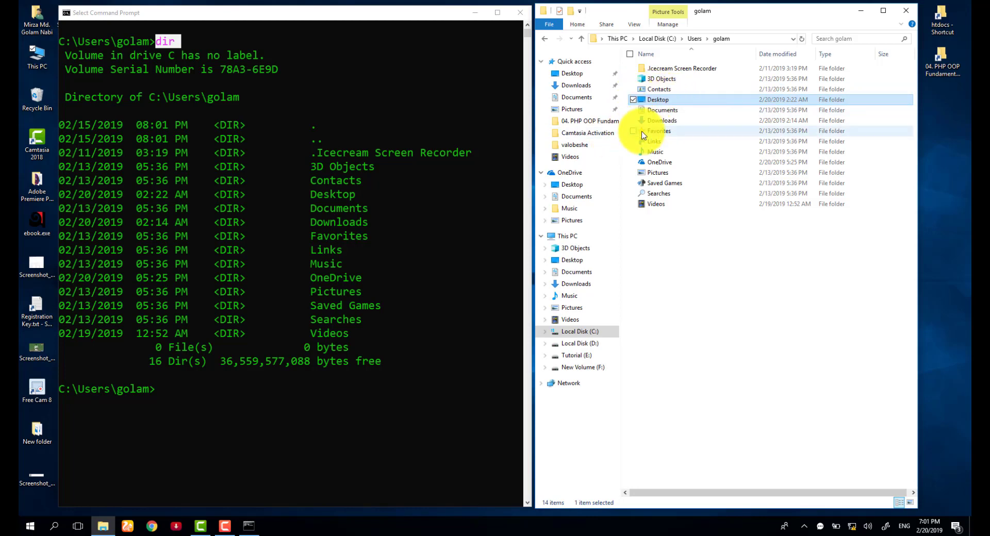
left_click(212, 387)
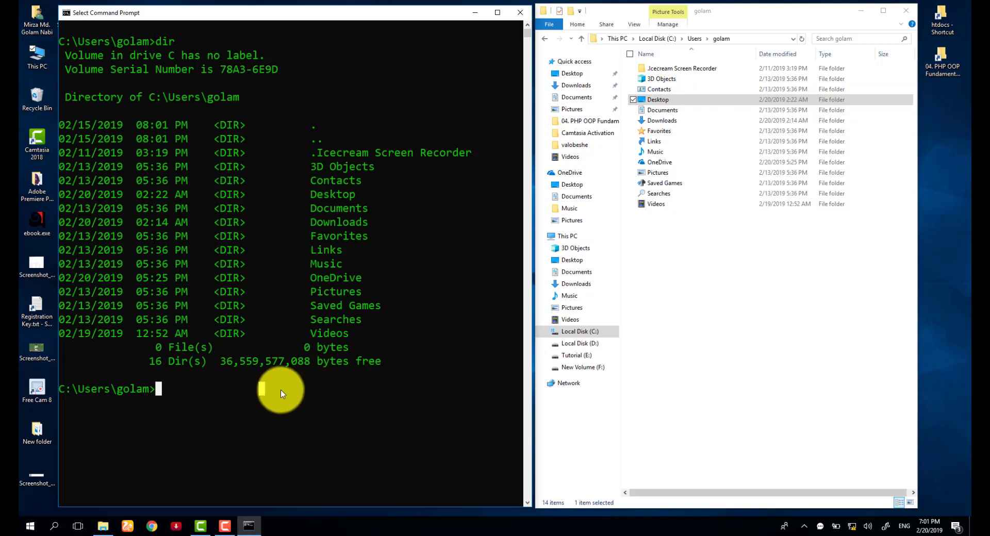
type("cd")
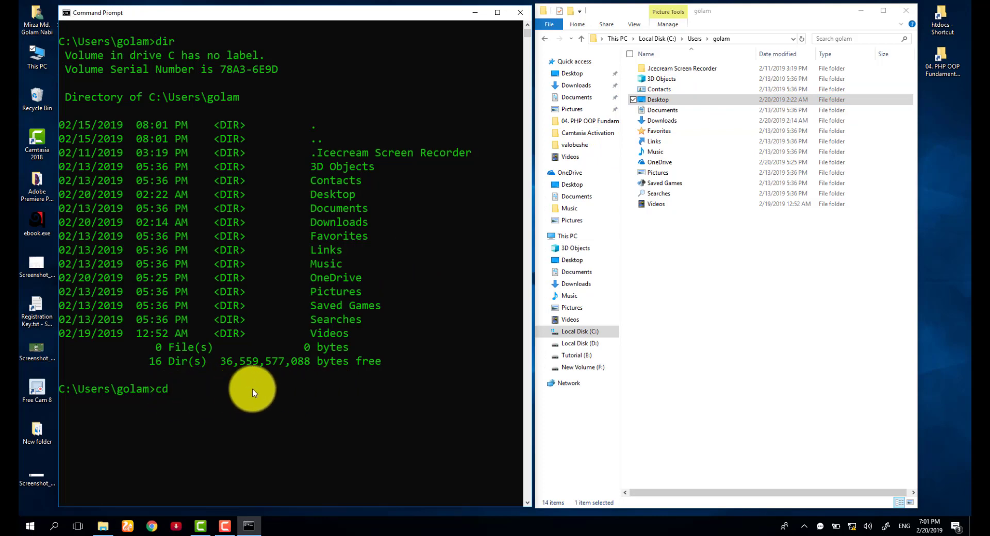
type(" de")
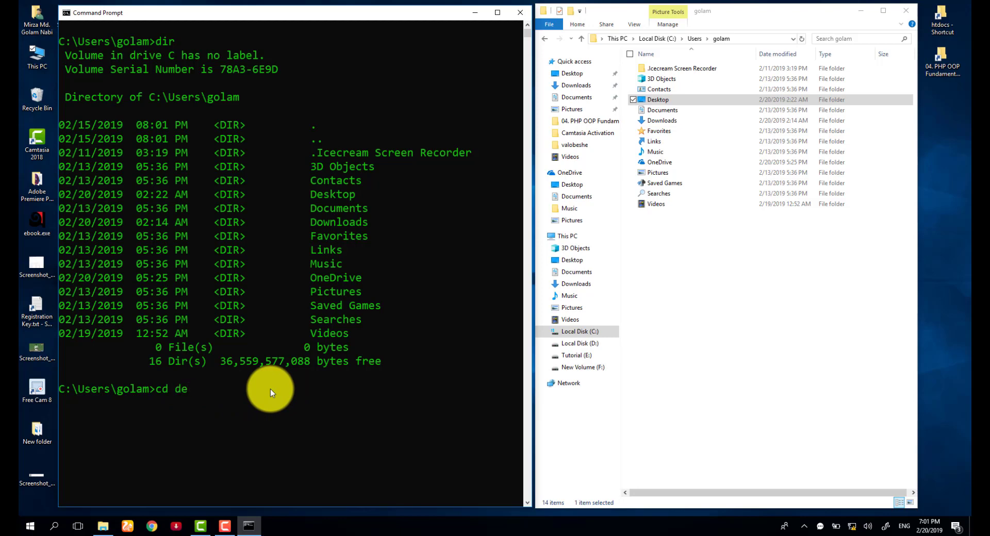
type("sktop")
key("Return")
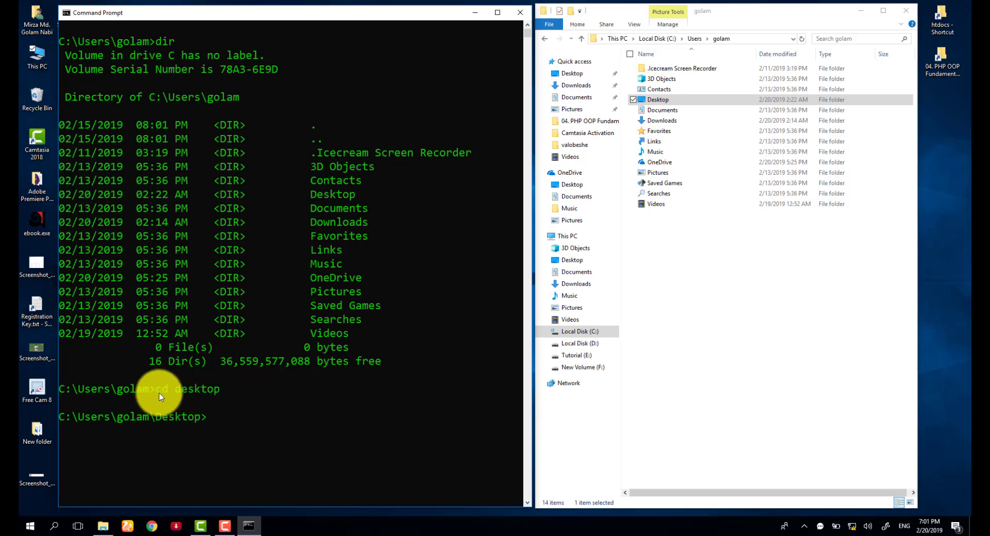
Compare the prompt's path before and after the directory change, and list the Desktop folder's contents with "dir"
left_click_drag(120, 390, 145, 392)
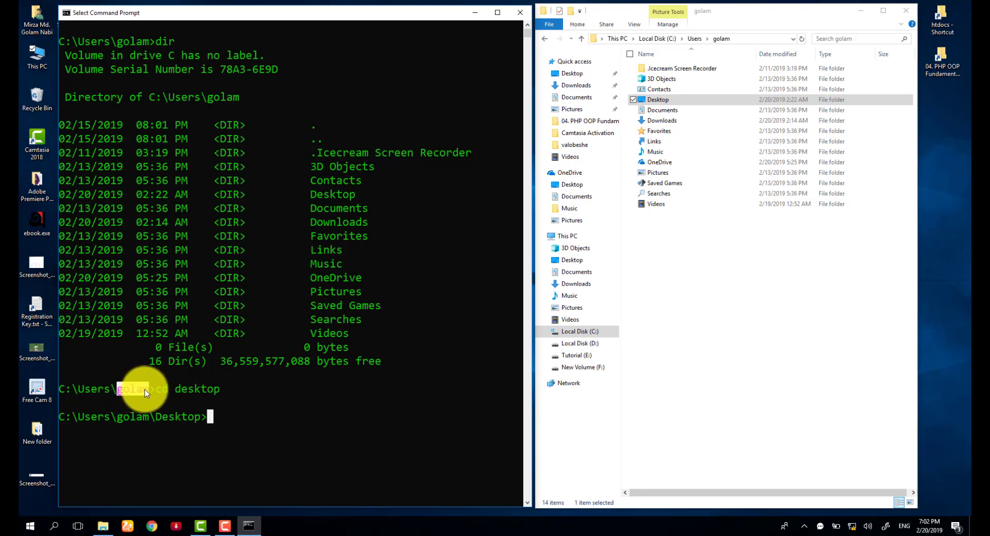
left_click(158, 416)
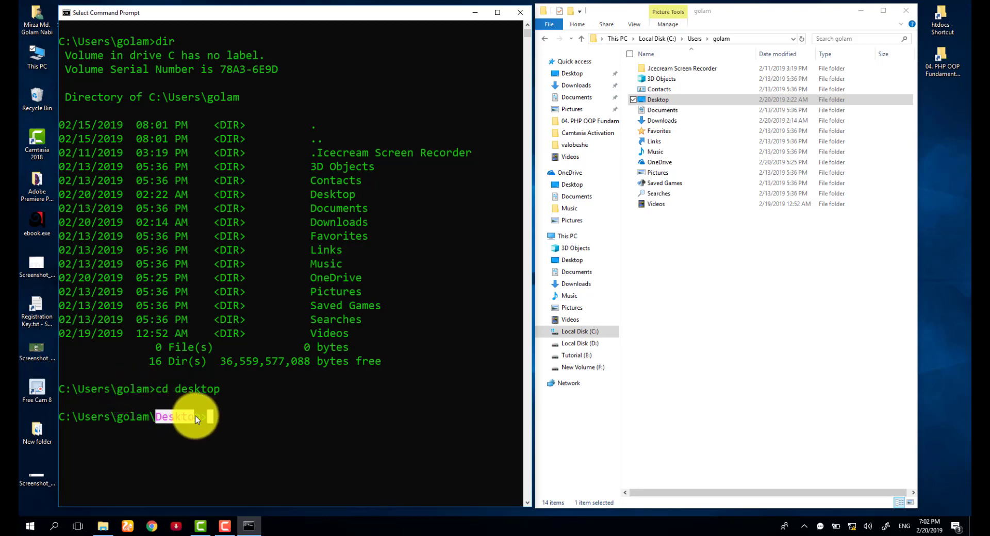
left_click(223, 418)
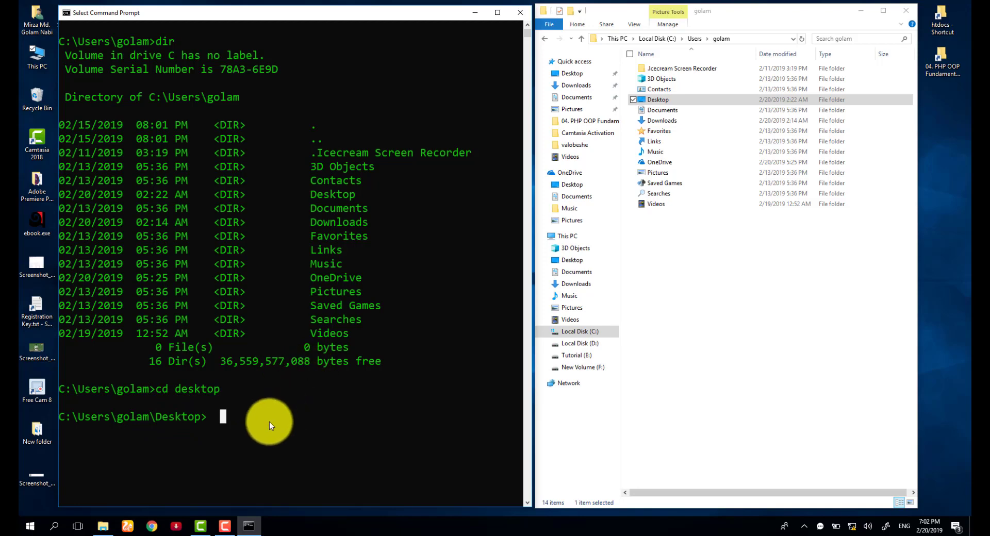
left_click(665, 102)
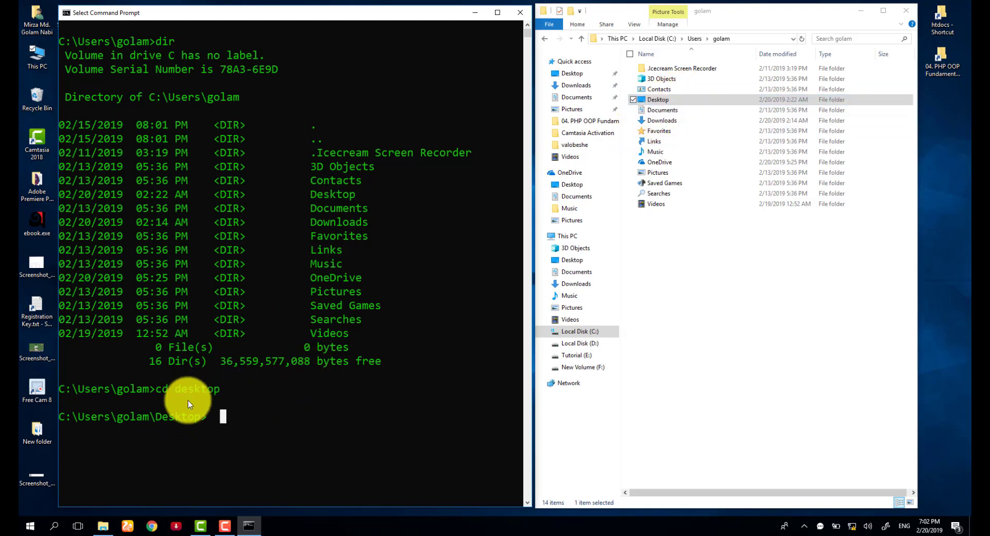
left_click(256, 425)
type("dir")
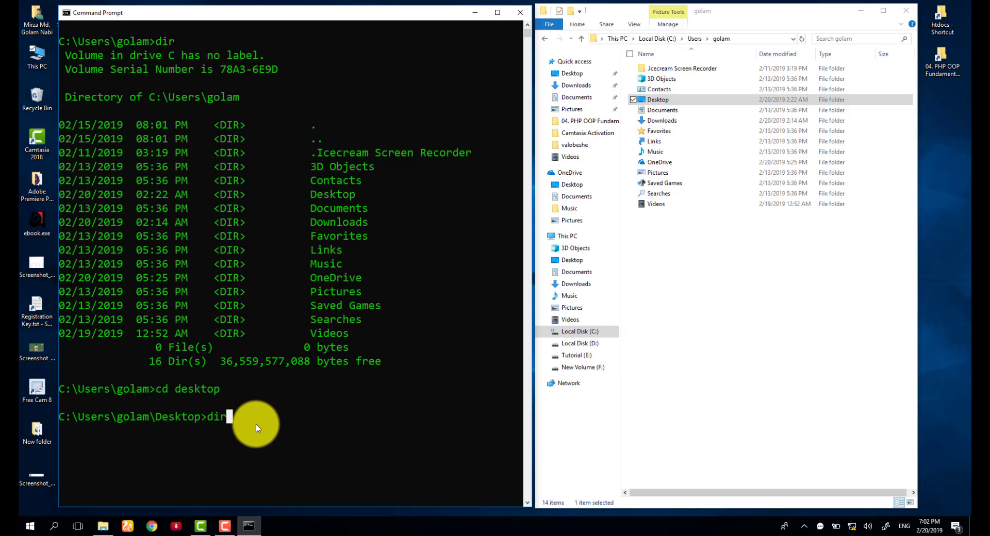
key("Return")
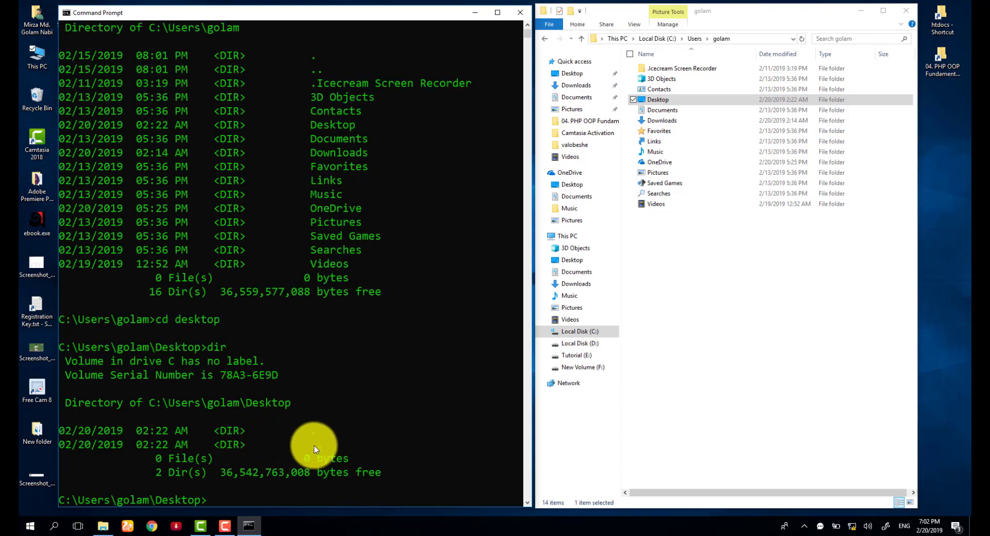
Open the profile's Desktop folder in File Explorer to compare its contents with the console listing
left_click_drag(307, 432, 320, 440)
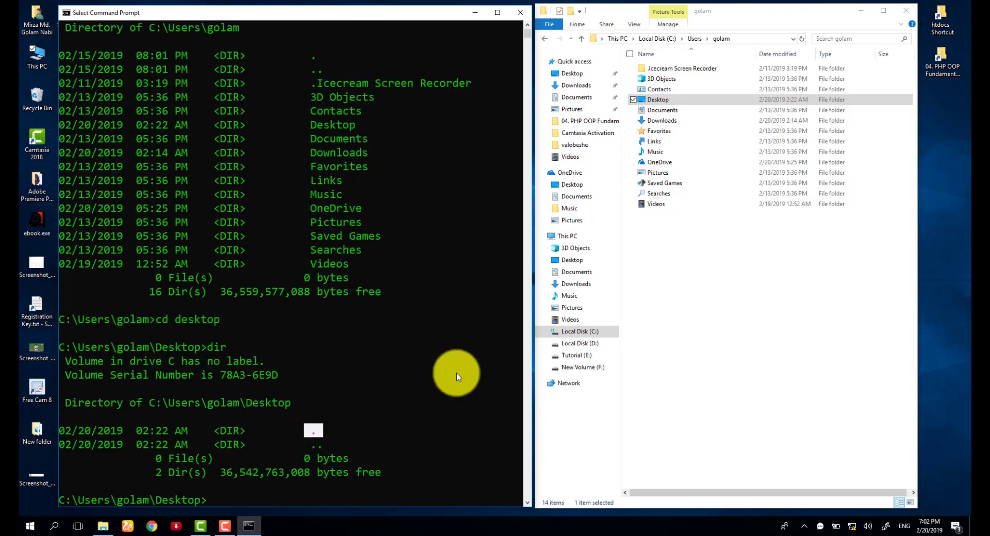
double_click(662, 100)
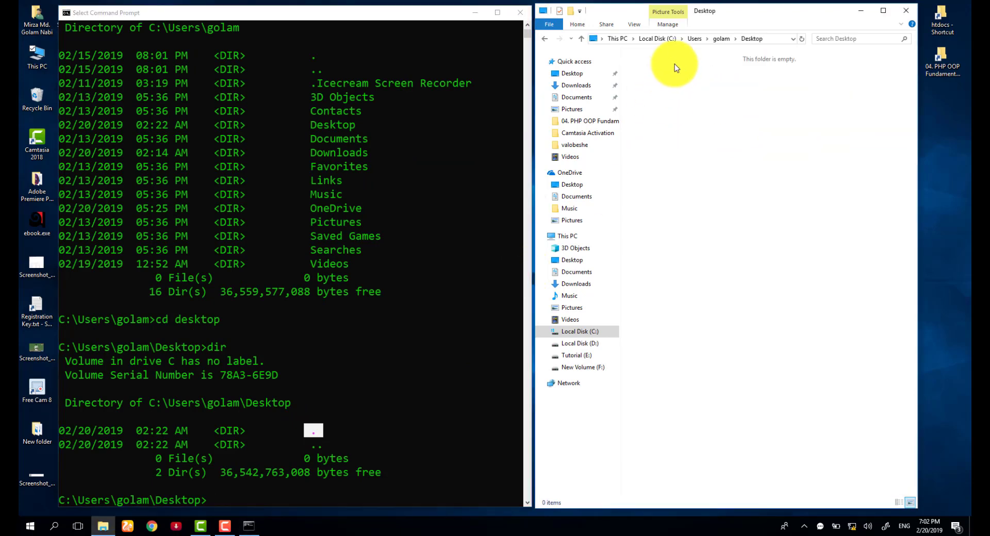
left_click_drag(819, 107, 730, 48)
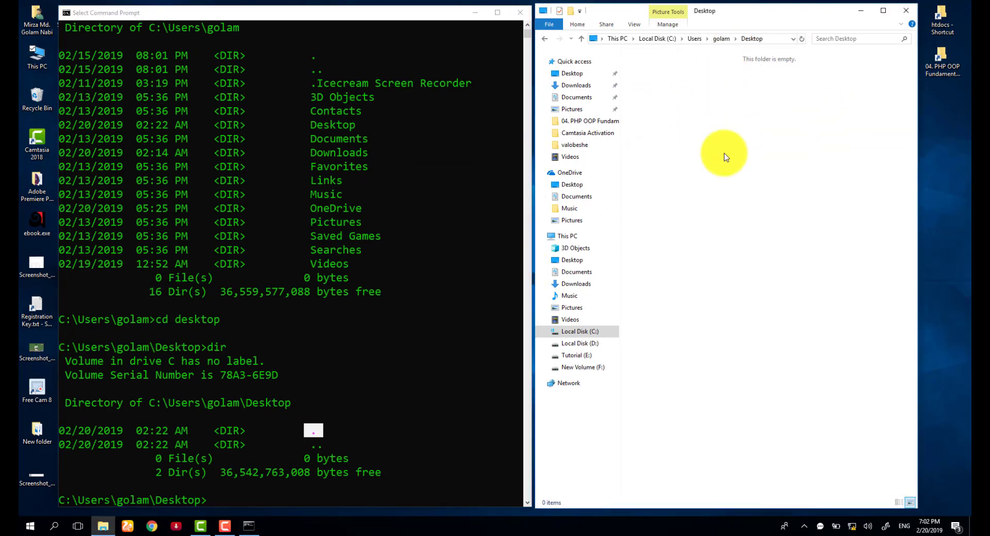
Clear the directory listings from the Command Prompt with the "cls" command
left_click(215, 499)
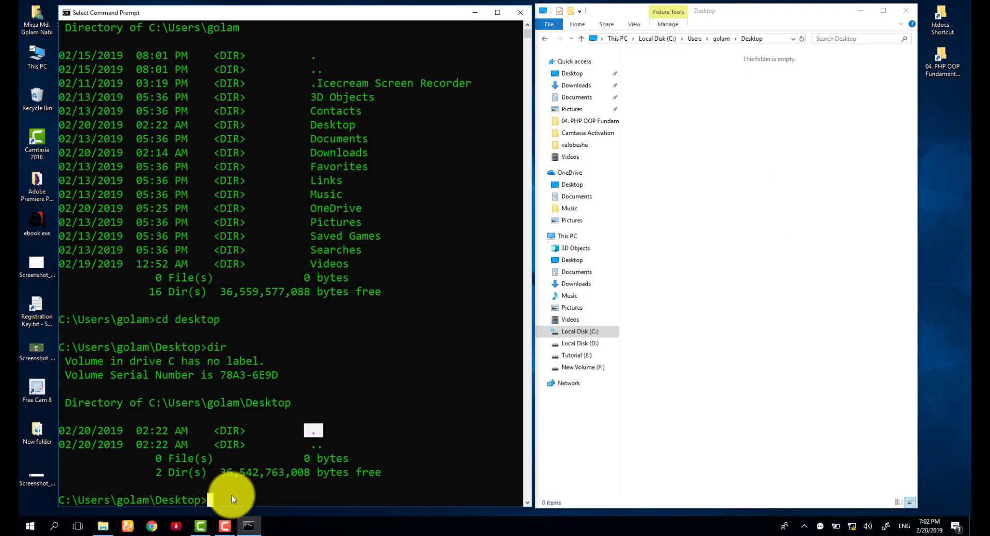
left_click(231, 498)
type("cl")
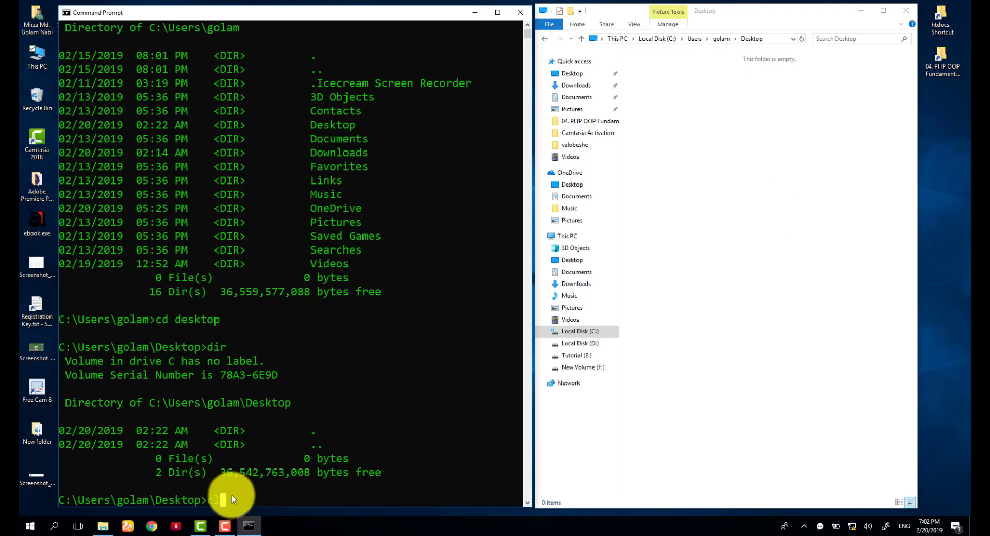
type("s")
key("Return")
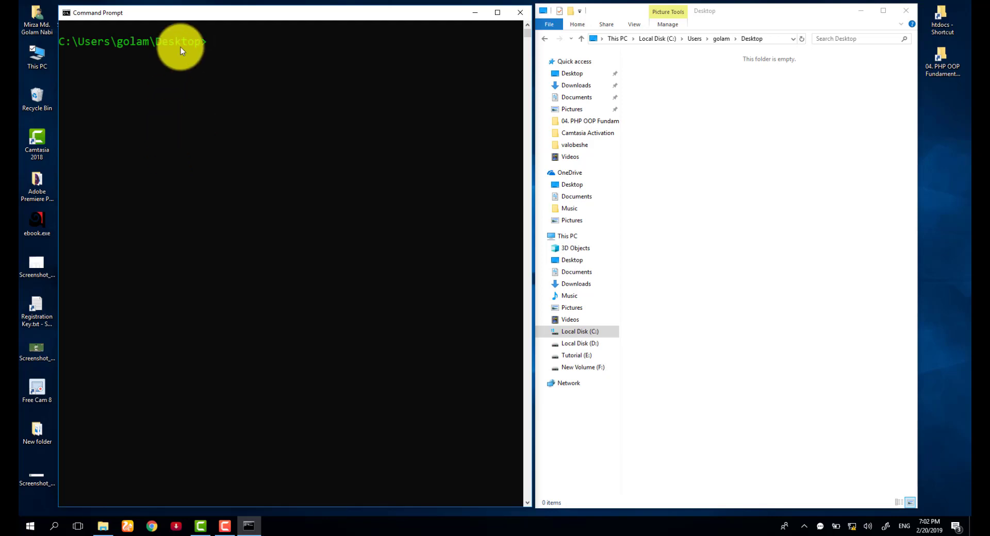
Move up from Desktop to the user's profile folder with "cd .." and compare the two prompt paths
left_click_drag(156, 41, 220, 41)
left_click(220, 39)
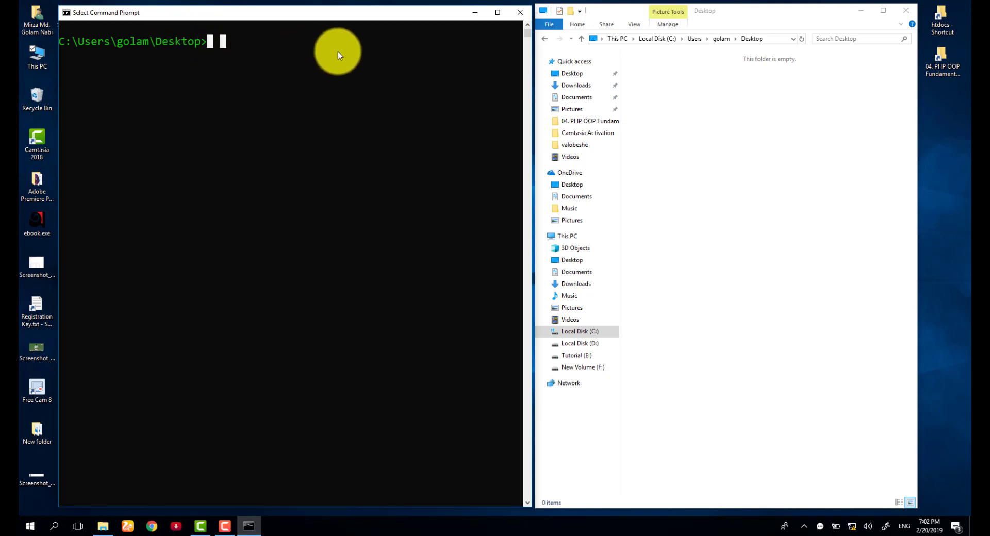
type("cd ..")
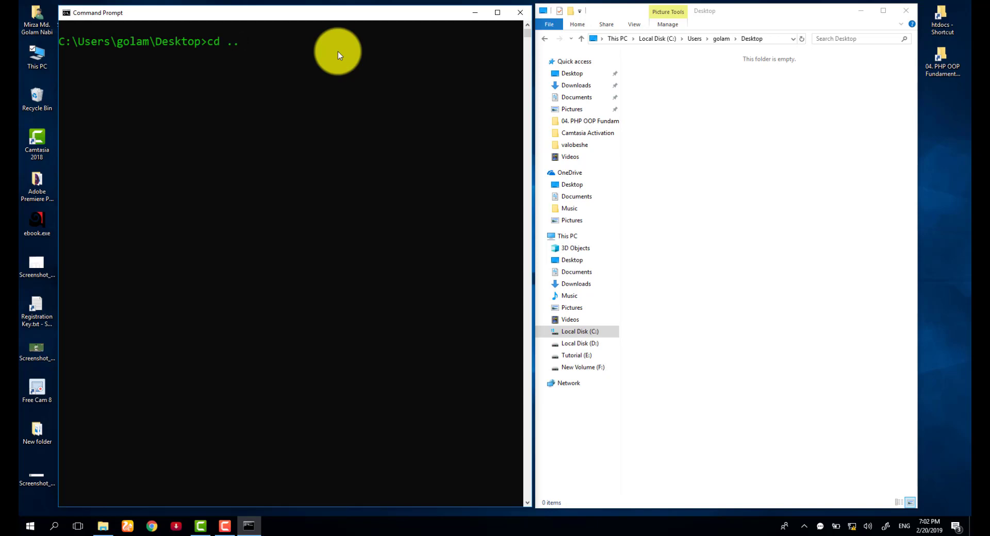
key("Return")
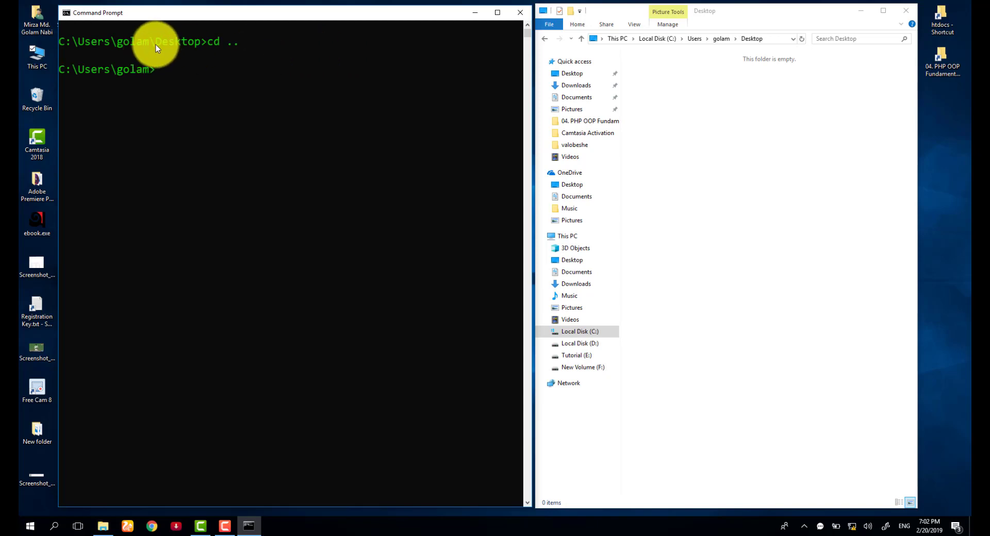
left_click_drag(156, 41, 191, 42)
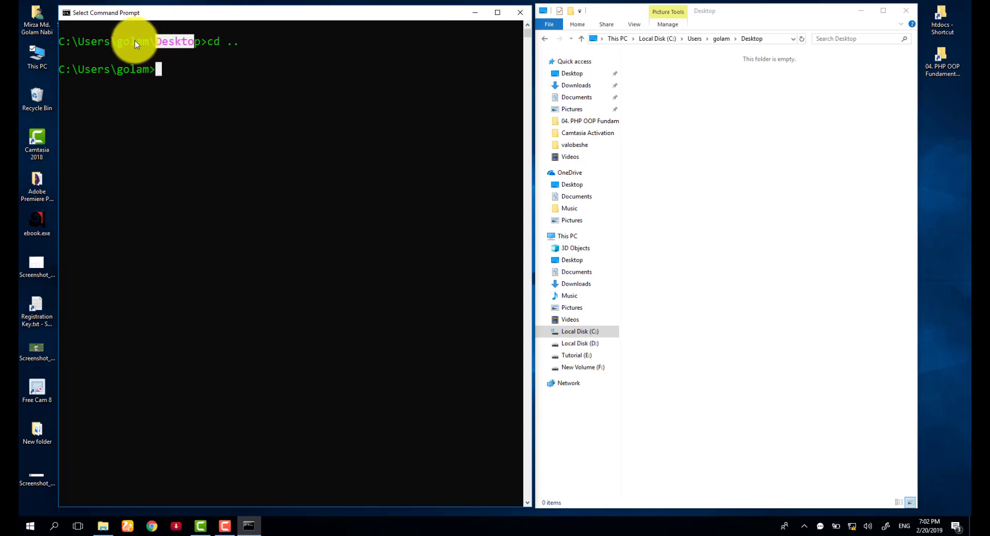
left_click_drag(117, 42, 149, 42)
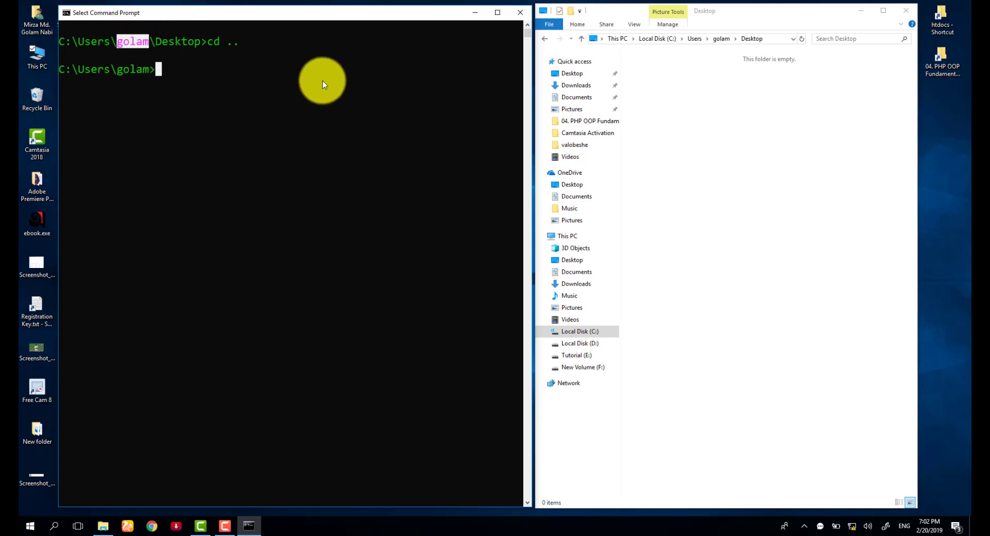
Move up from the profile folder to Users with "cd .." and check the folder shown in the new prompt
key("Escape")
type("cd ..")
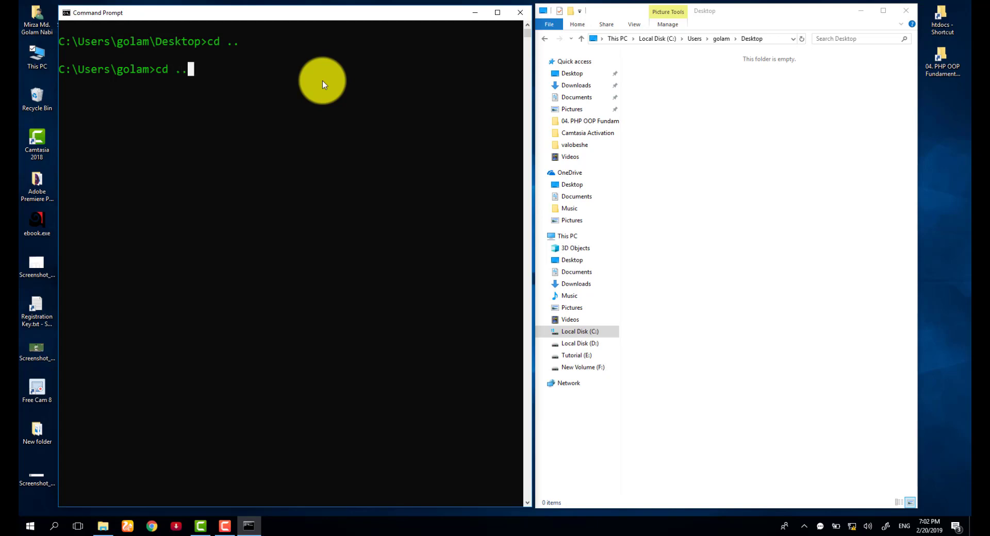
key("Return")
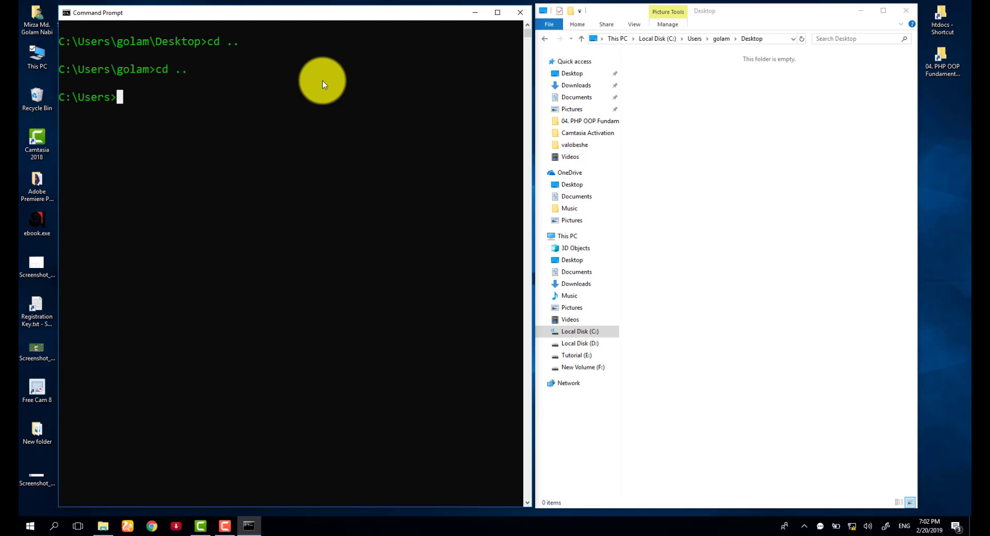
double_click(85, 98)
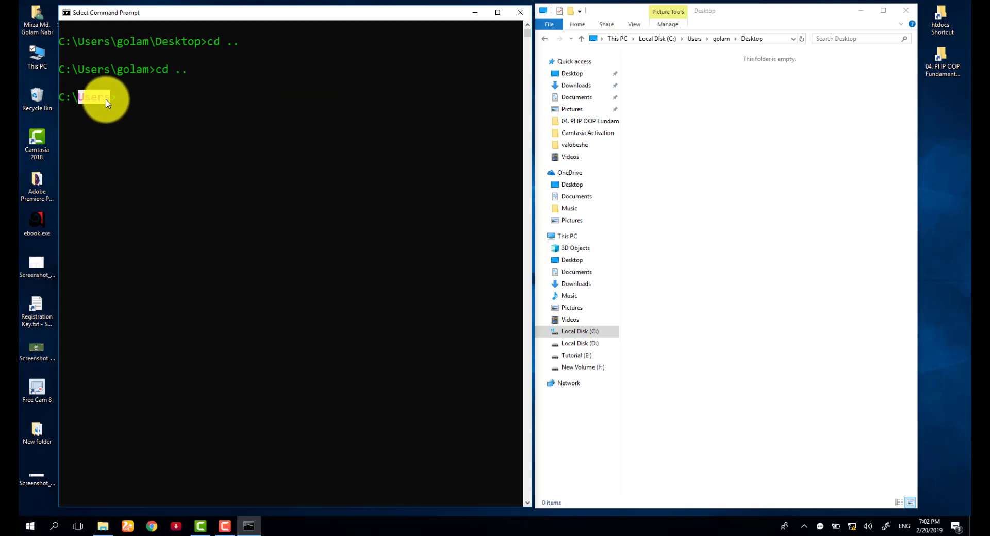
left_click(128, 98)
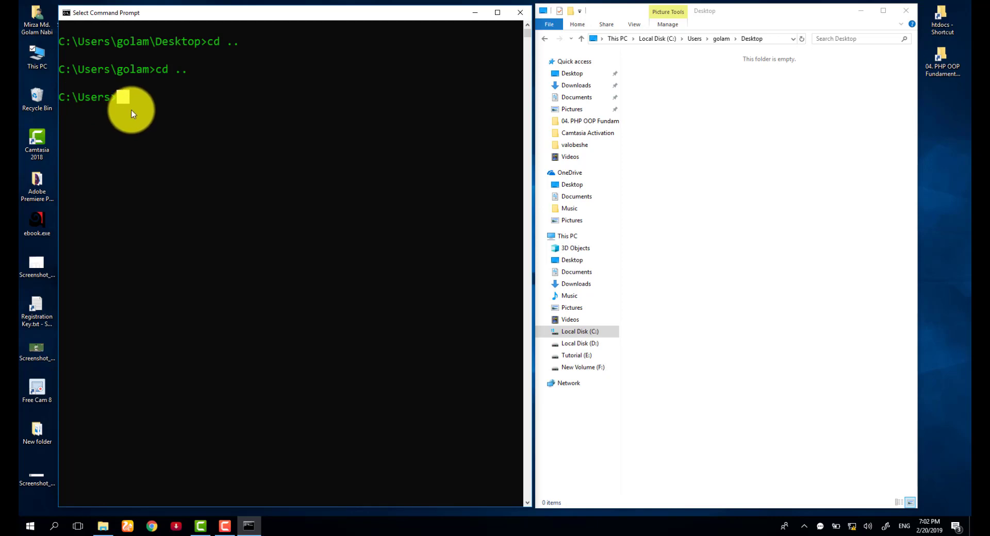
left_click(182, 70)
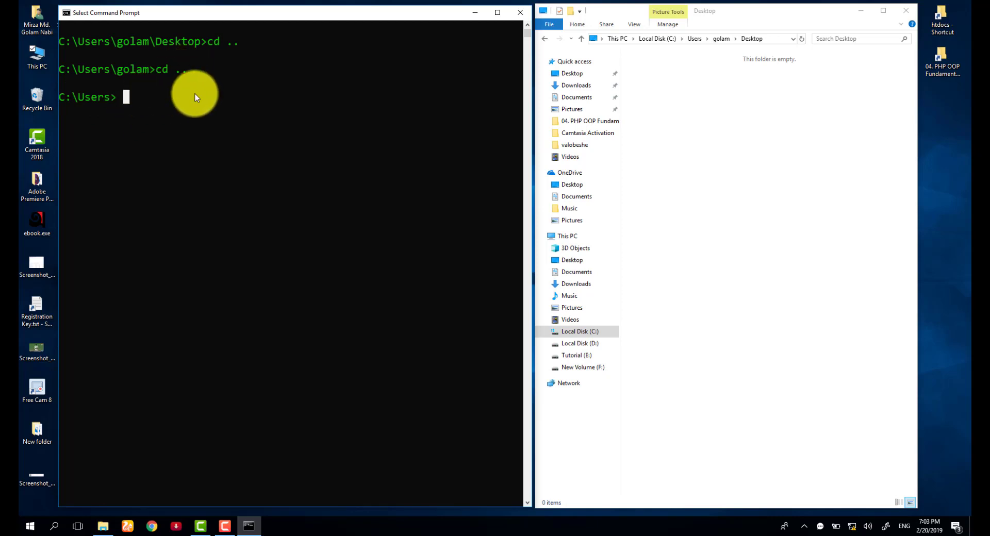
Move up from Users to the C: drive root with "cd ../", check the new prompt, and clear the console with "cls"
type("cd ")
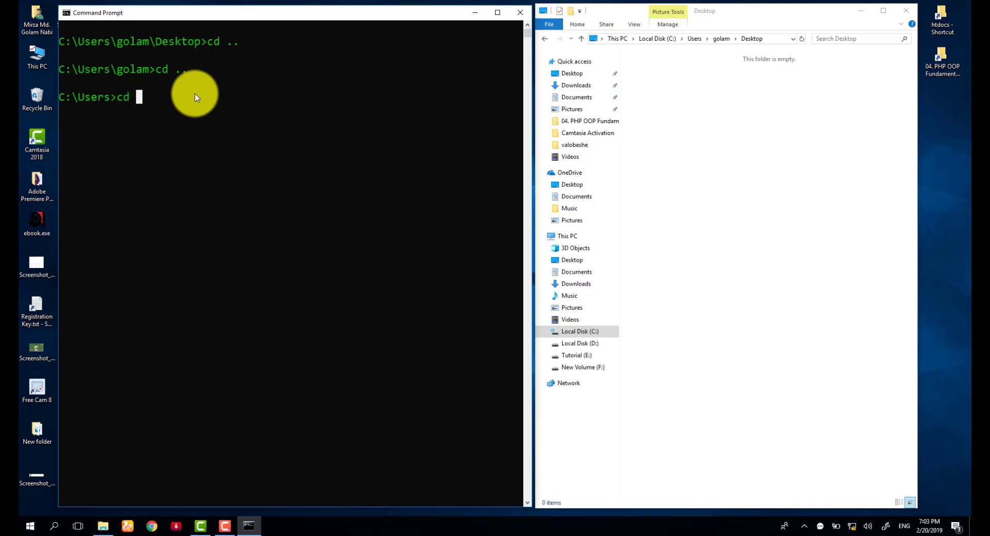
type("../")
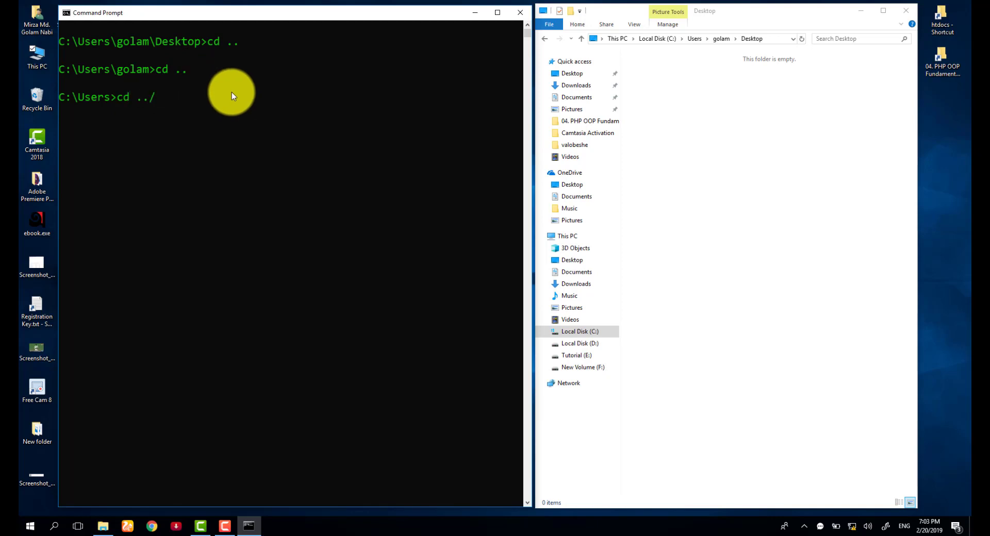
key("Return")
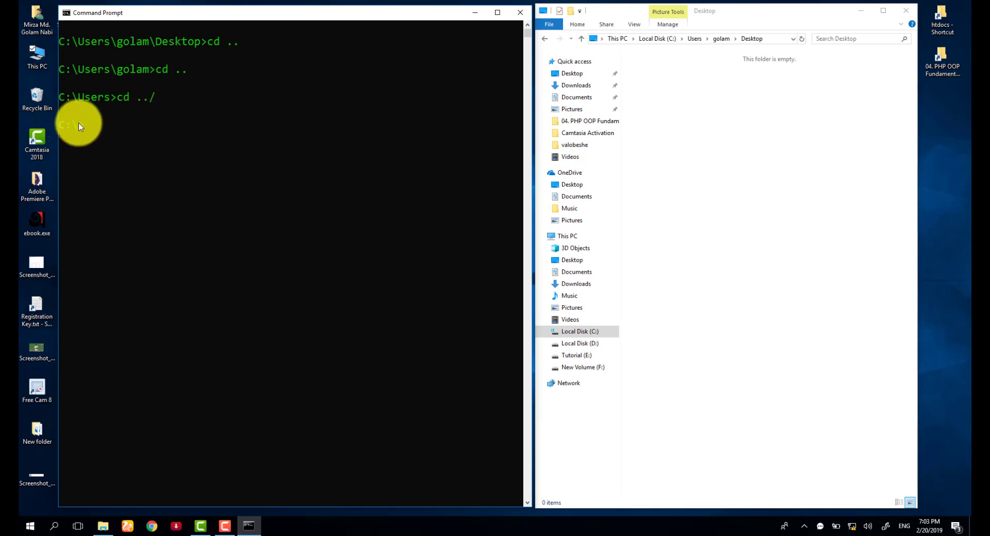
left_click_drag(86, 123, 63, 127)
left_click(103, 126)
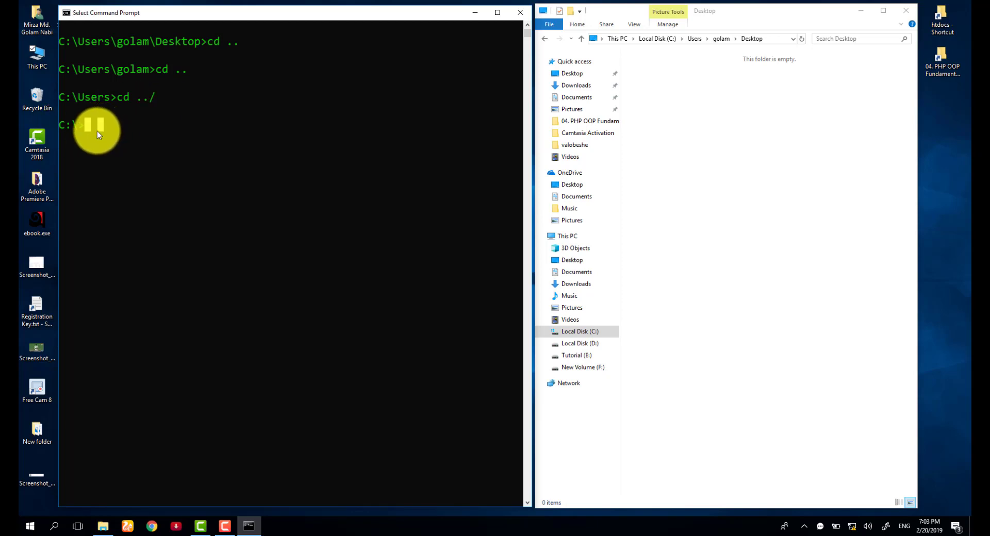
mouse_move(97, 131)
left_mouse_down()
mouse_move(88, 123)
mouse_move(89, 137)
left_mouse_up()
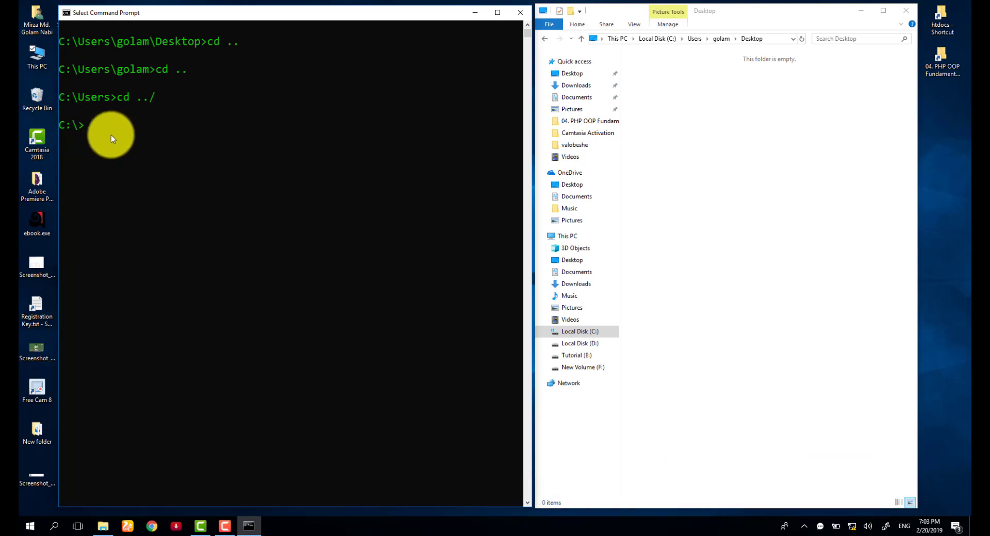
type("cls")
key("Return")
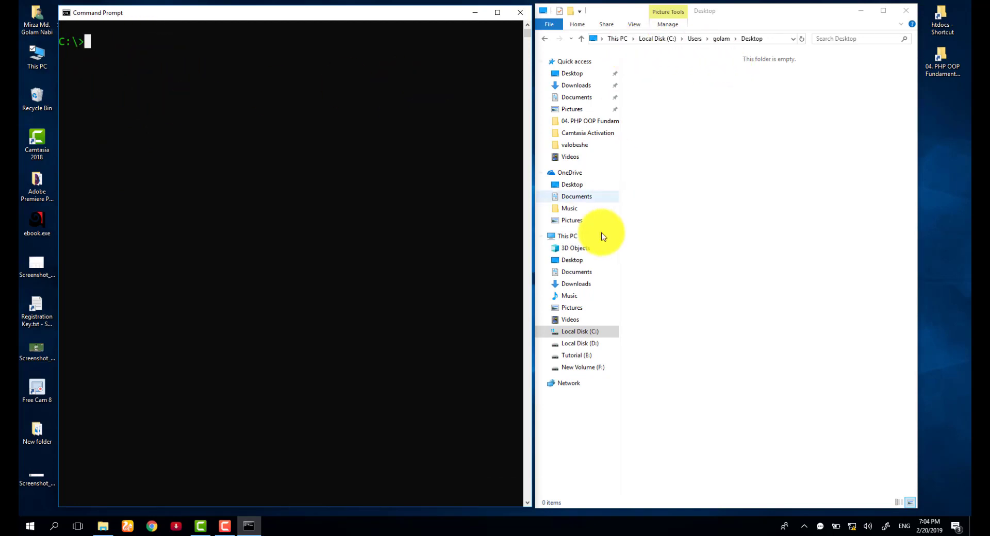
Browse in File Explorer from This PC through Local Disk (C:), Users and the profile folder to Desktop
left_click(567, 237)
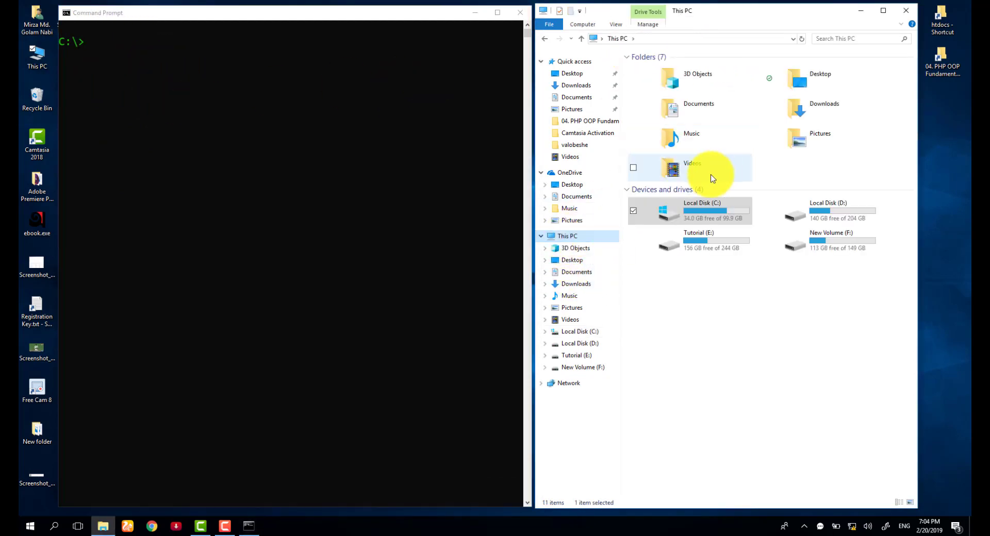
double_click(713, 212)
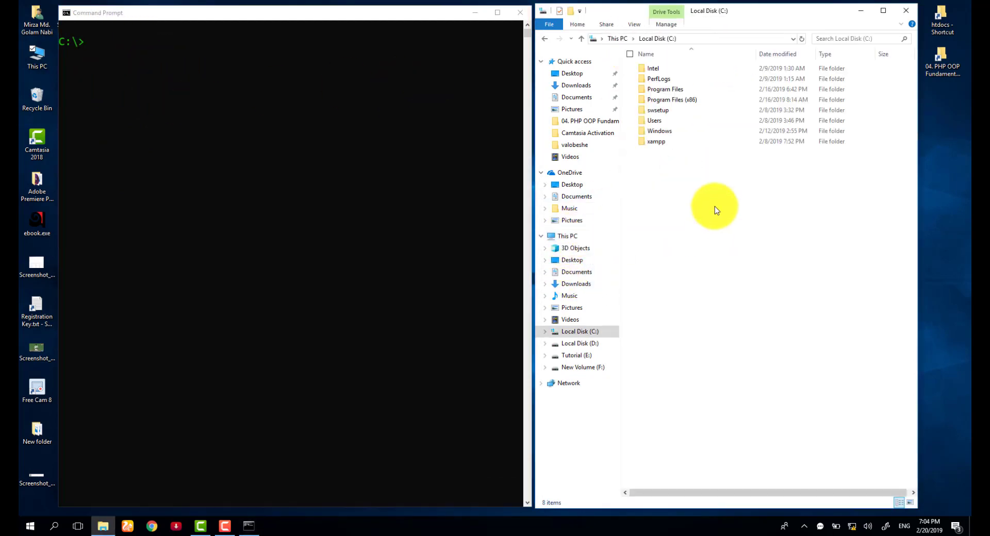
double_click(655, 120)
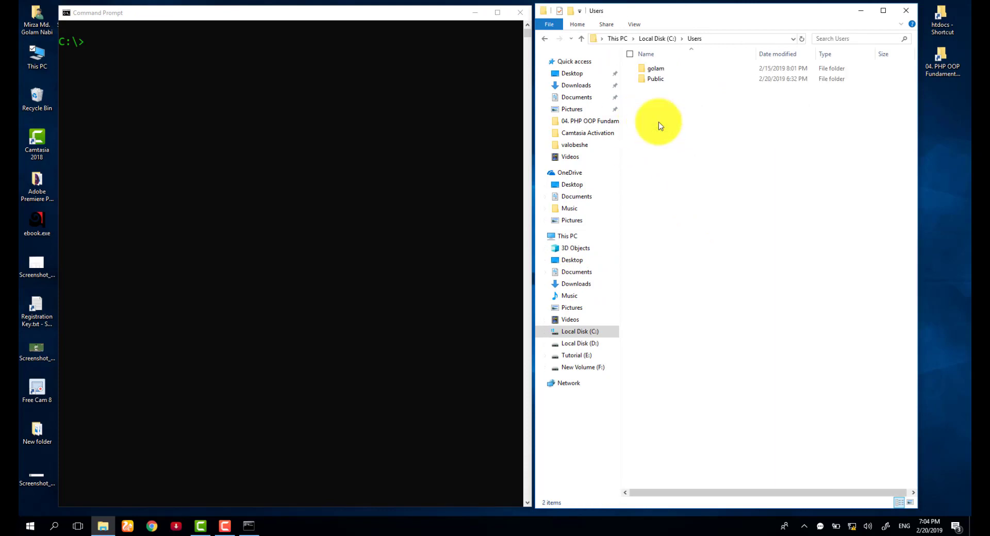
double_click(655, 69)
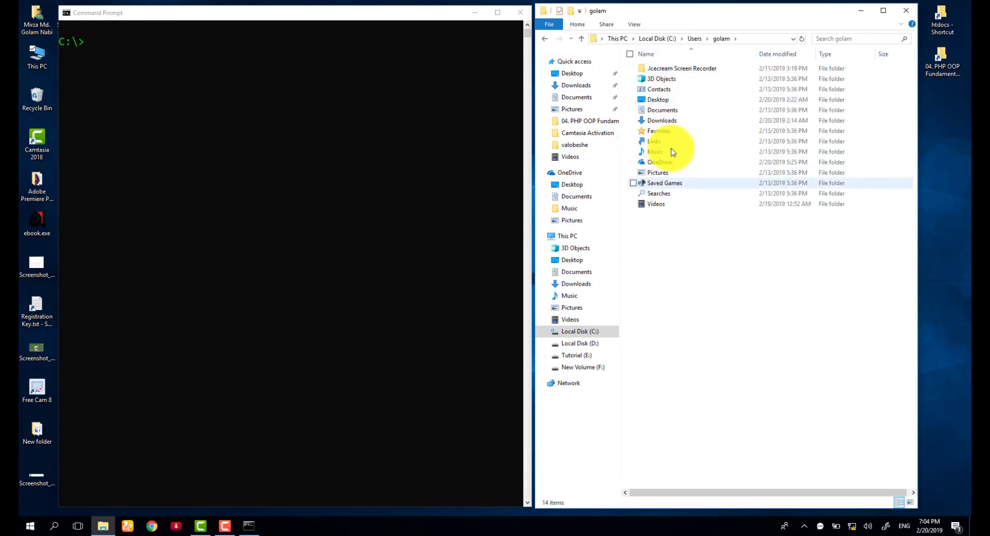
double_click(660, 100)
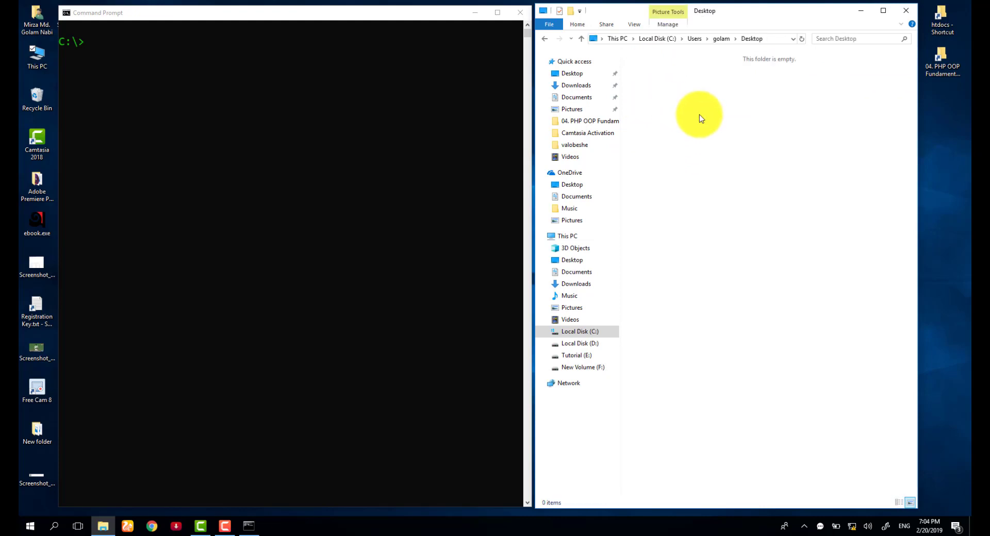
Go from the C: root straight to the profile's Desktop with one "cd" command using the users/profile/desktop path, checking the folder names in File Explorer
left_click(179, 52)
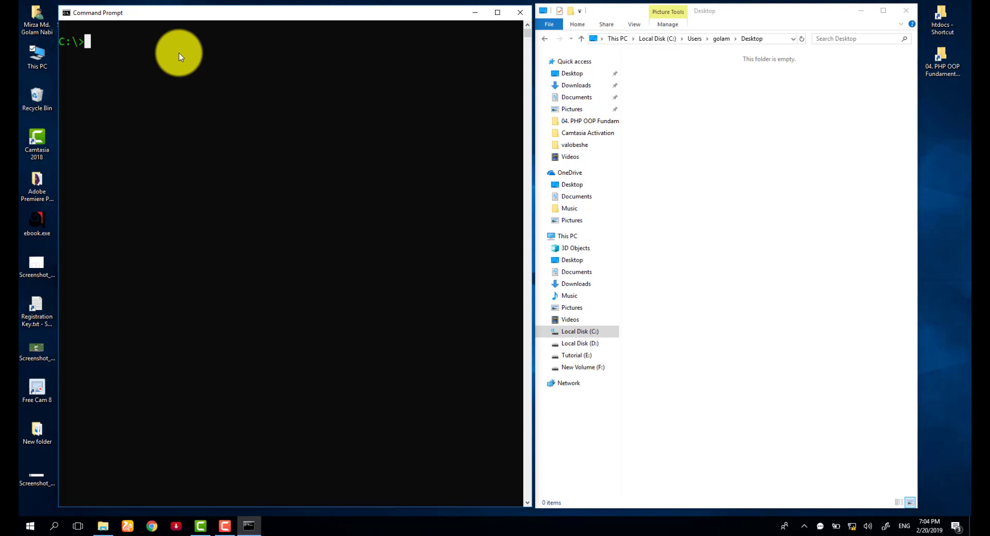
left_click_drag(82, 42, 60, 42)
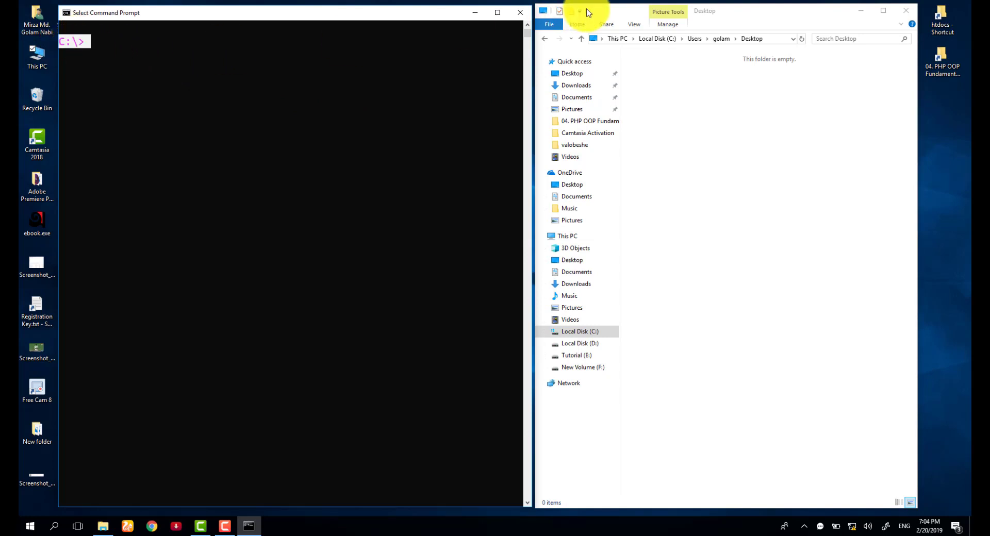
left_click(165, 56)
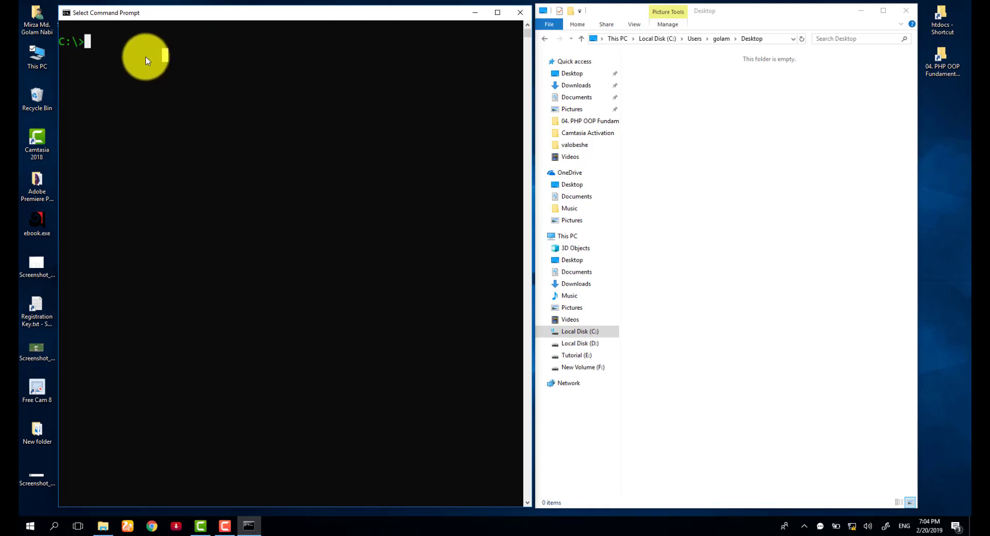
type("cd")
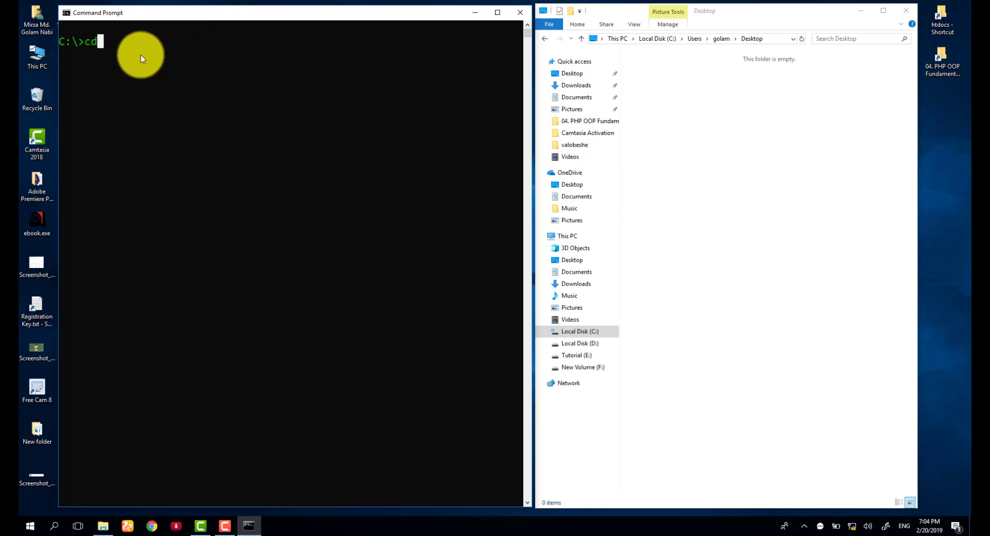
type(" users/")
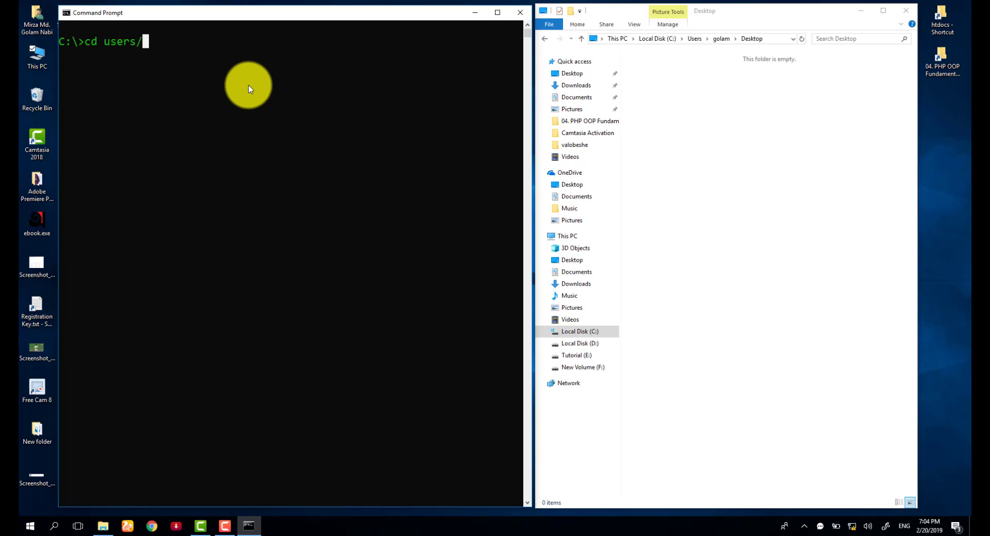
left_click(662, 40)
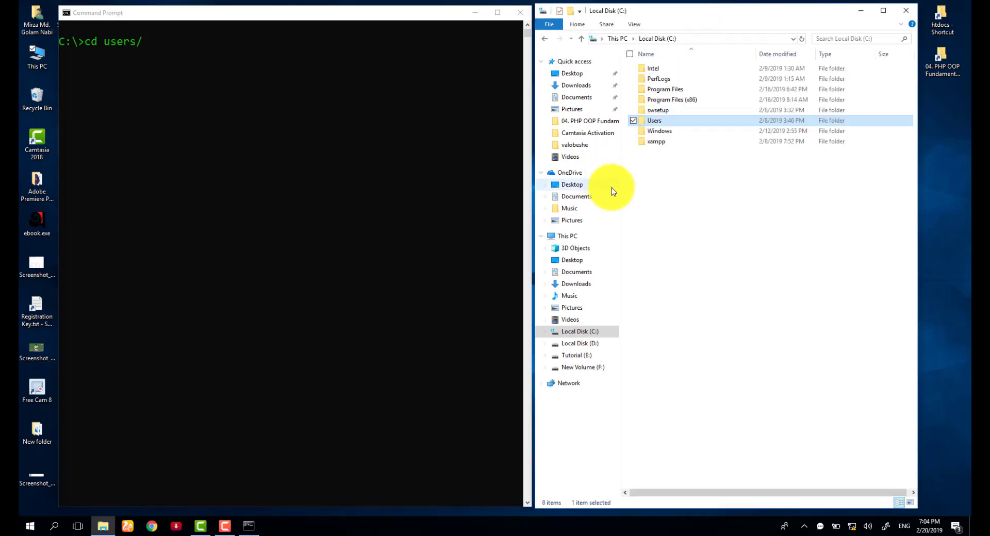
double_click(660, 121)
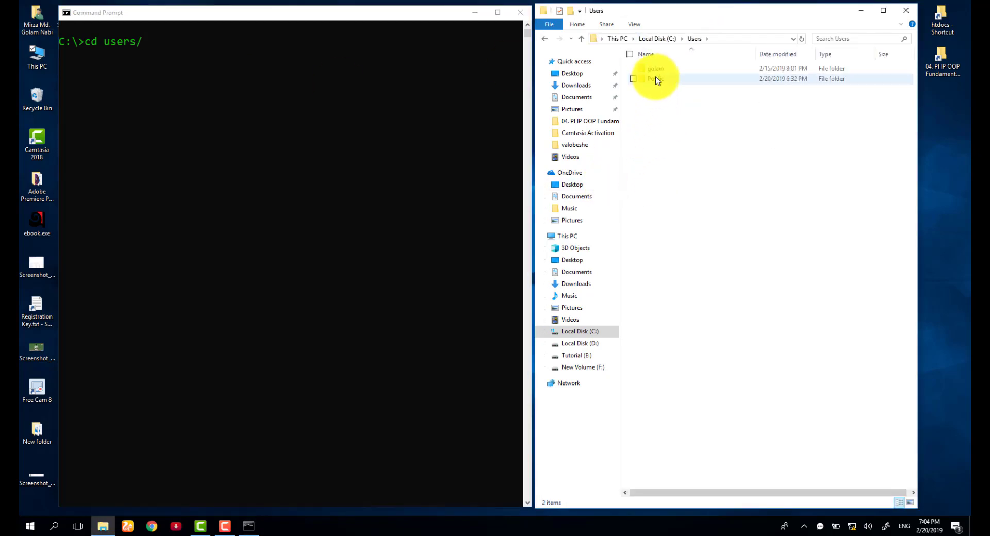
left_click(327, 86)
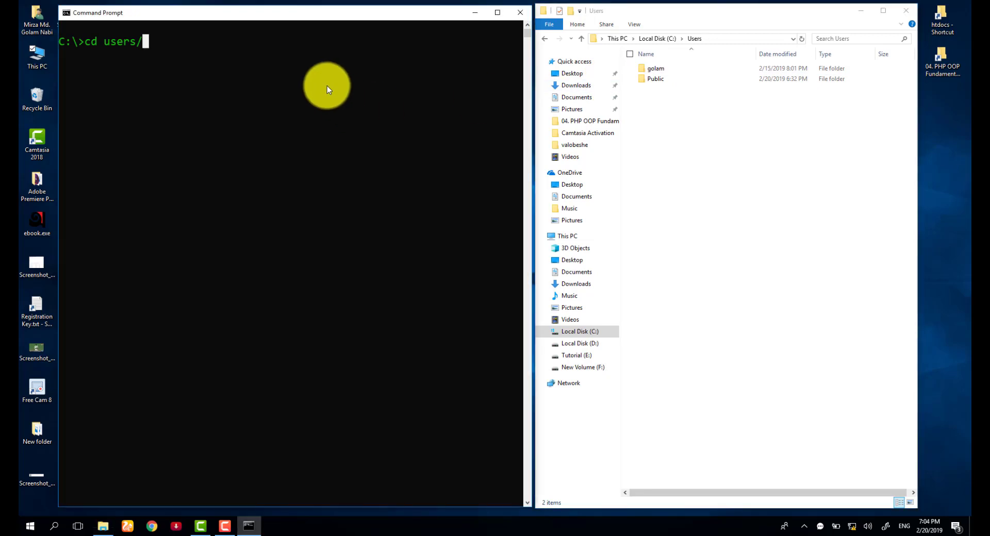
type("golam/desktop")
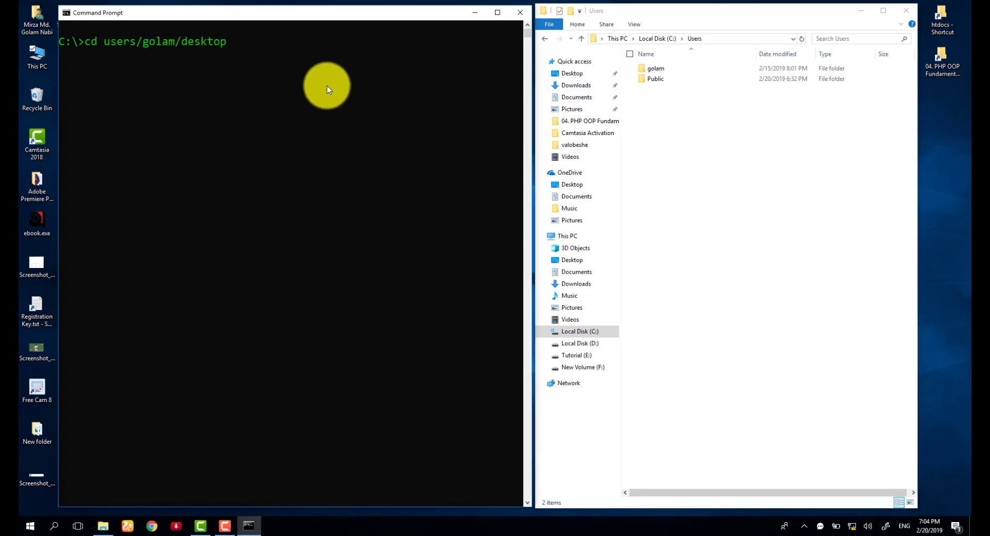
key("Return")
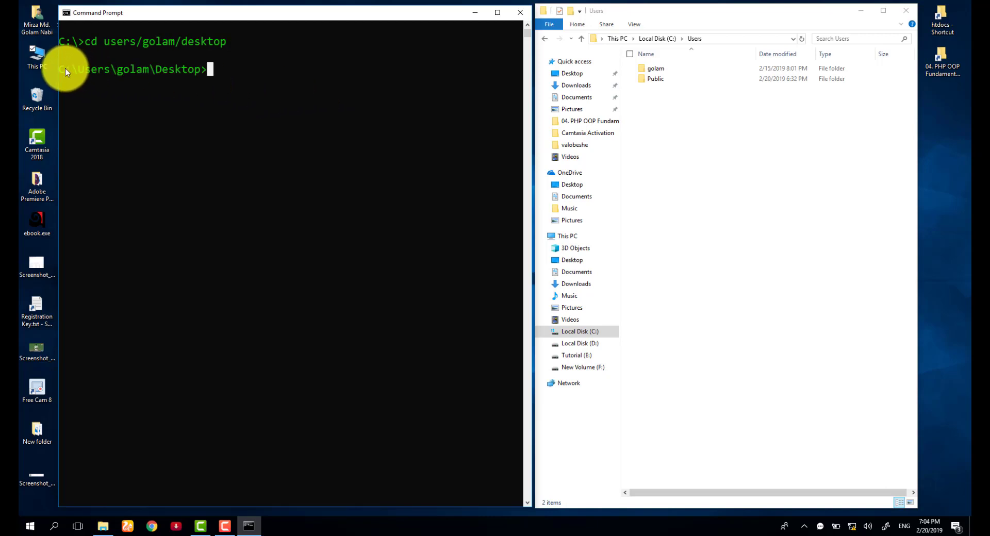
Examine the new prompt's path from the C: drive to the Desktop folder
left_click_drag(65, 68, 223, 76)
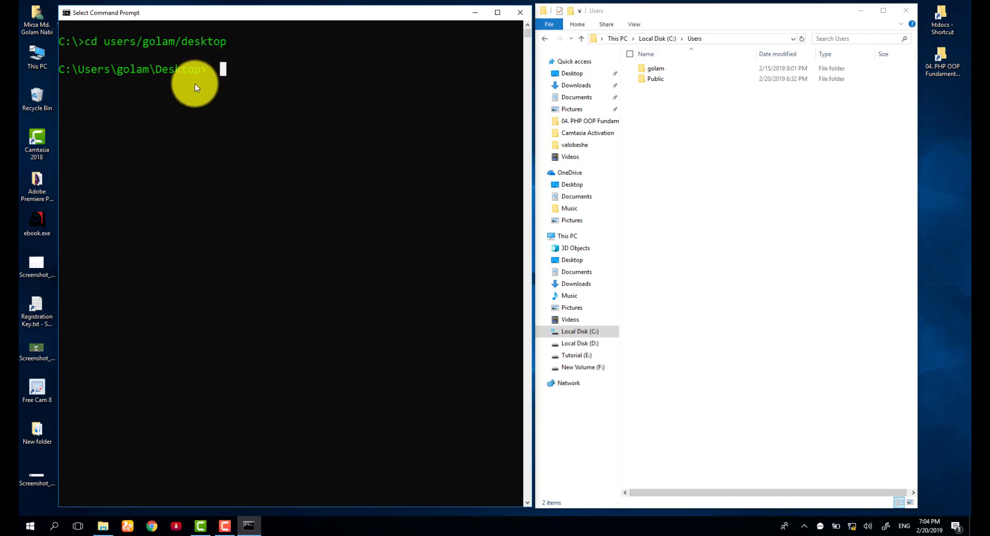
left_click(205, 69)
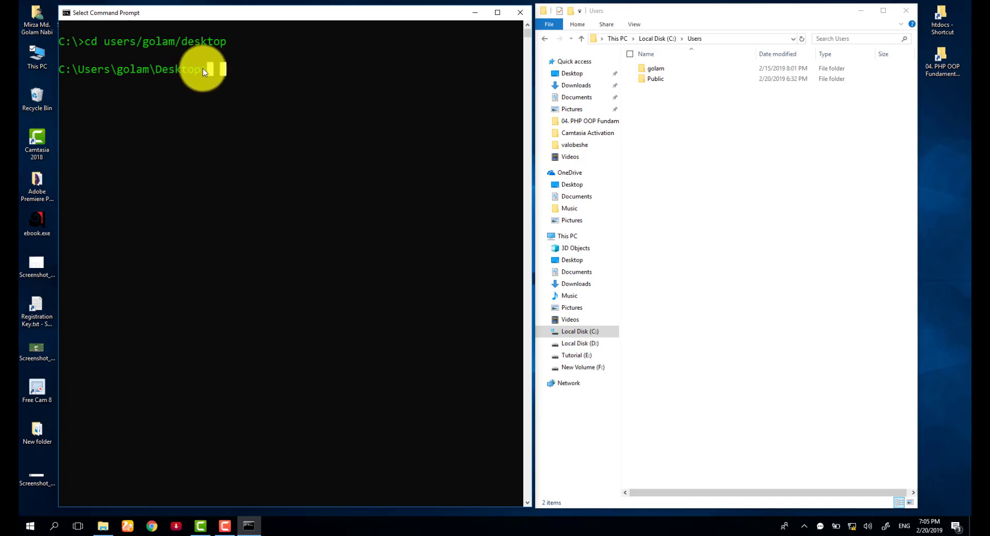
left_click_drag(187, 69, 172, 69)
left_click(172, 69)
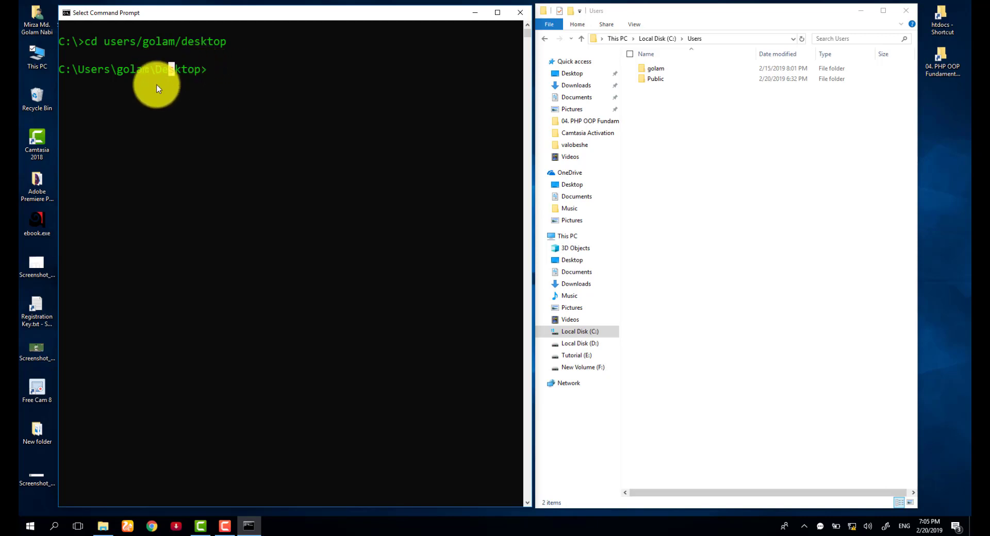
left_click_drag(60, 69, 69, 75)
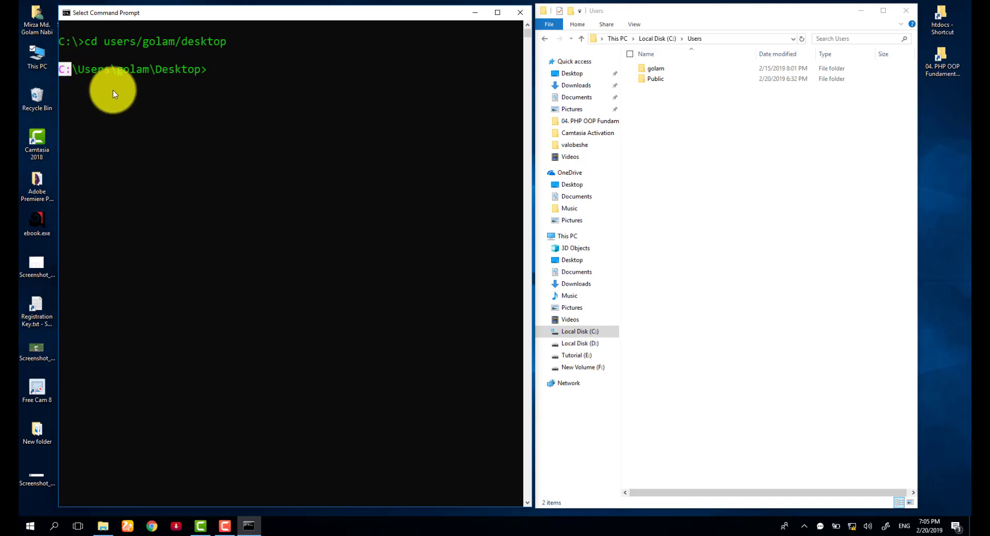
left_click(227, 72)
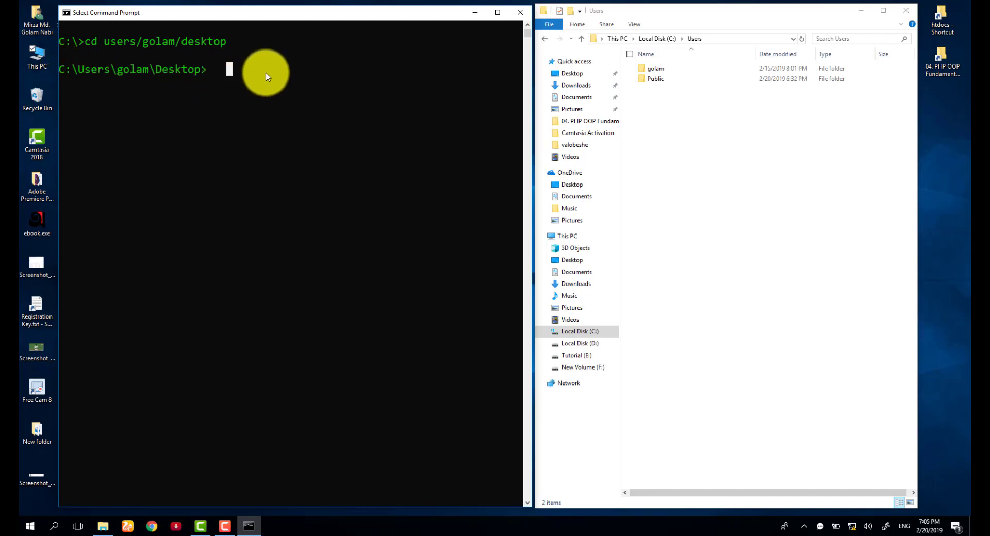
Move up three levels from the Desktop folder to the C: root with "cd ../../..", matching each ".." to a folder in the prompt's path
type("cd ..")
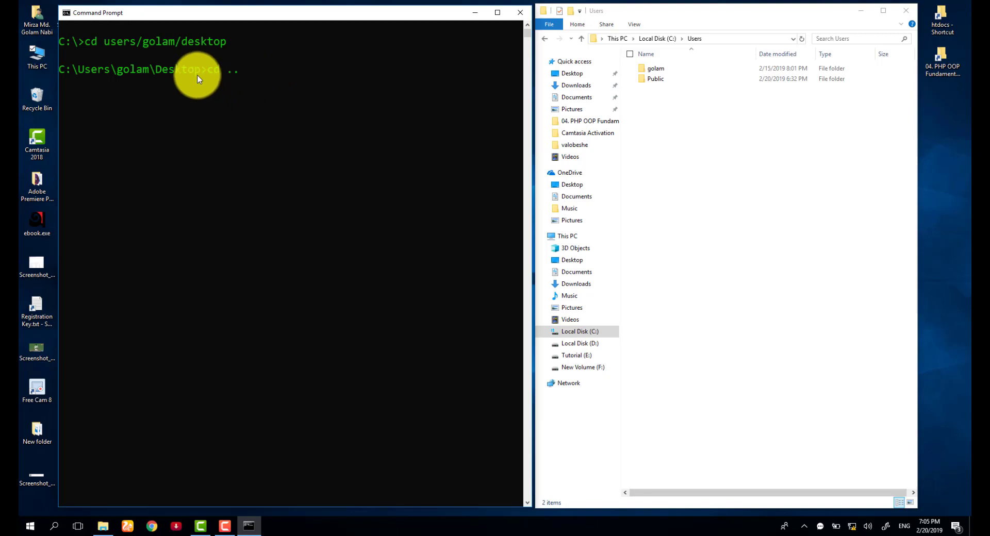
left_click(230, 75)
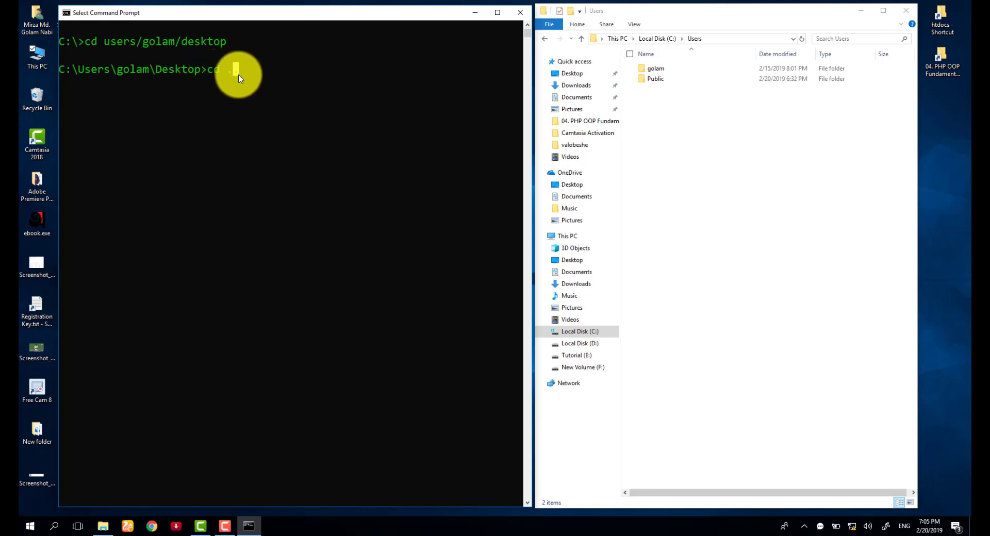
left_click(172, 70)
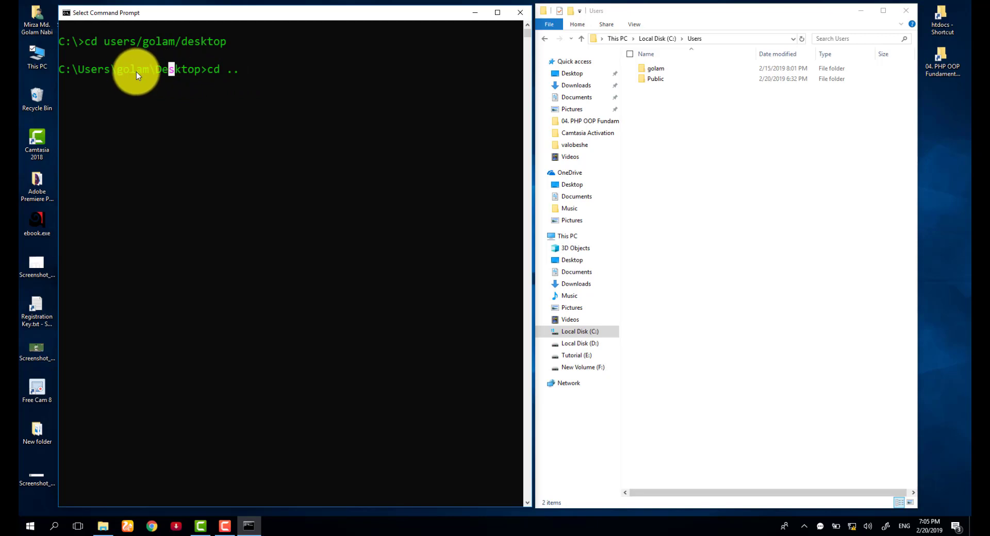
left_click_drag(125, 70, 141, 70)
type("/..")
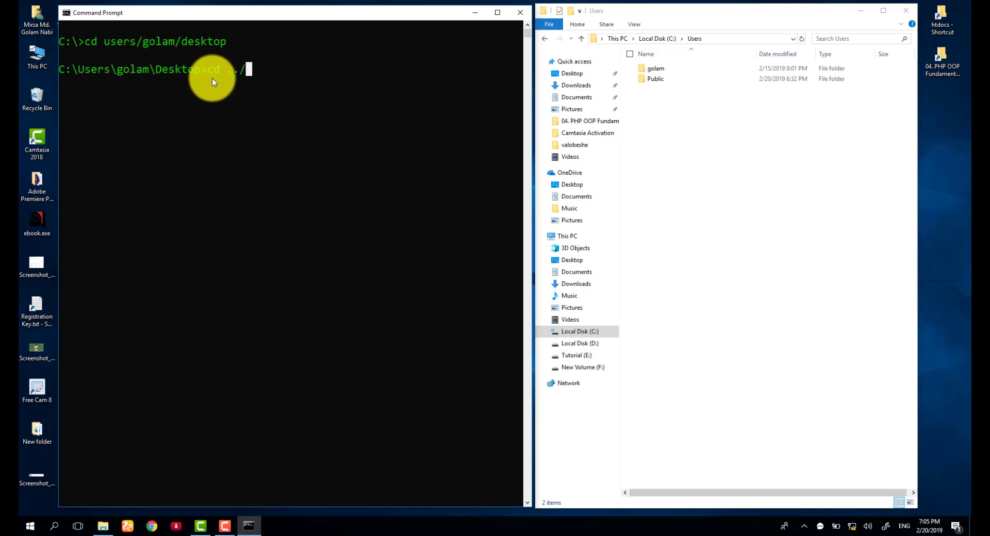
left_click(125, 68)
left_click(95, 68)
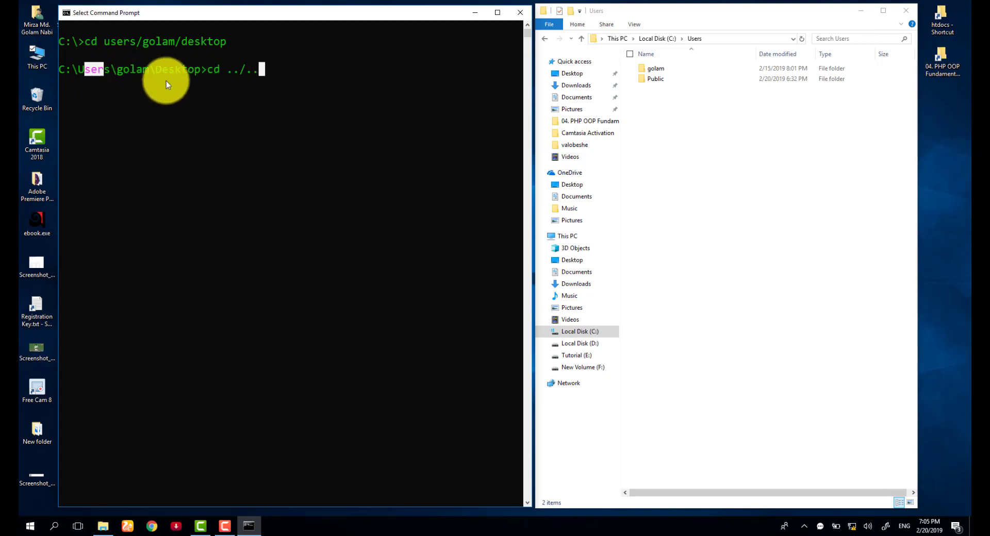
type("/..")
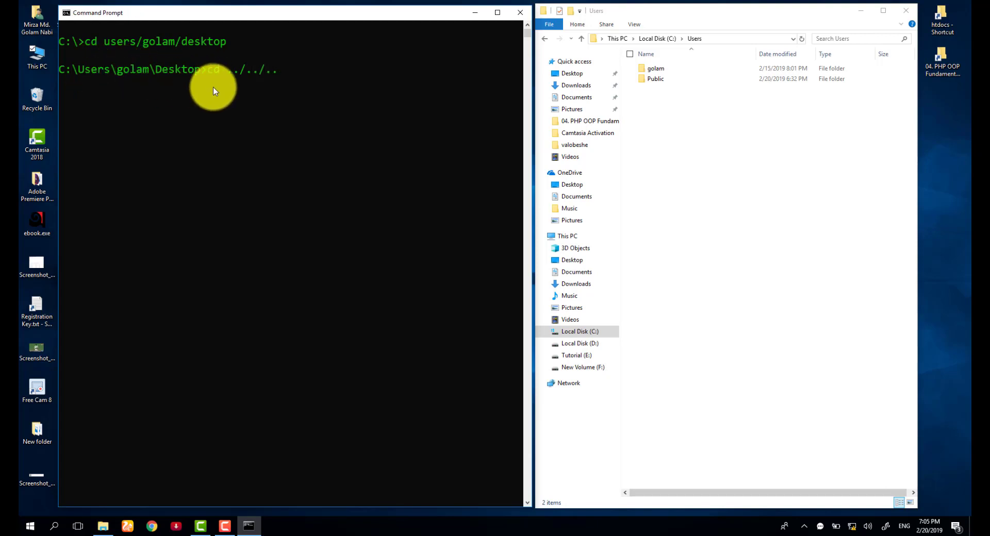
left_click_drag(98, 68, 80, 68)
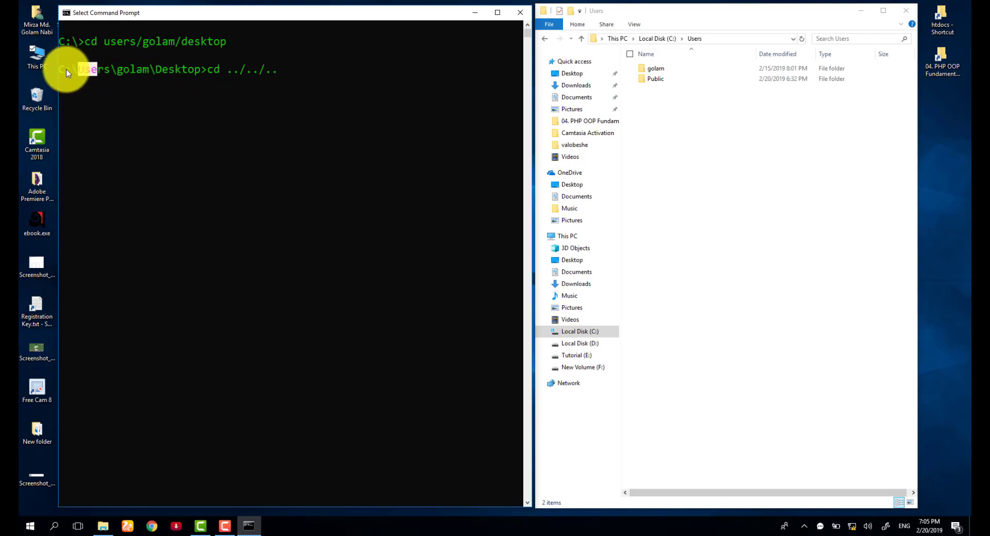
left_click(307, 70)
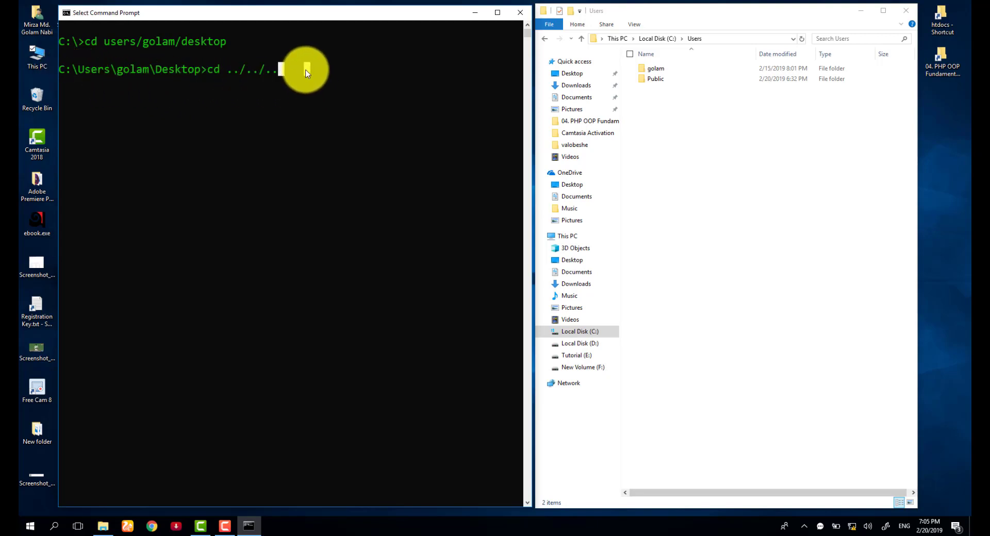
key("Escape")
key("Return")
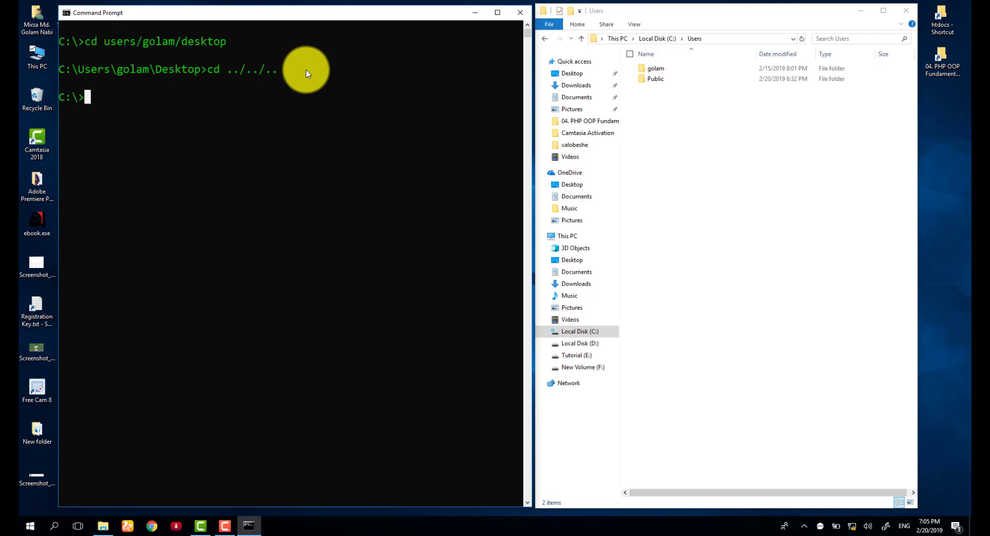
left_click_drag(87, 96, 49, 102)
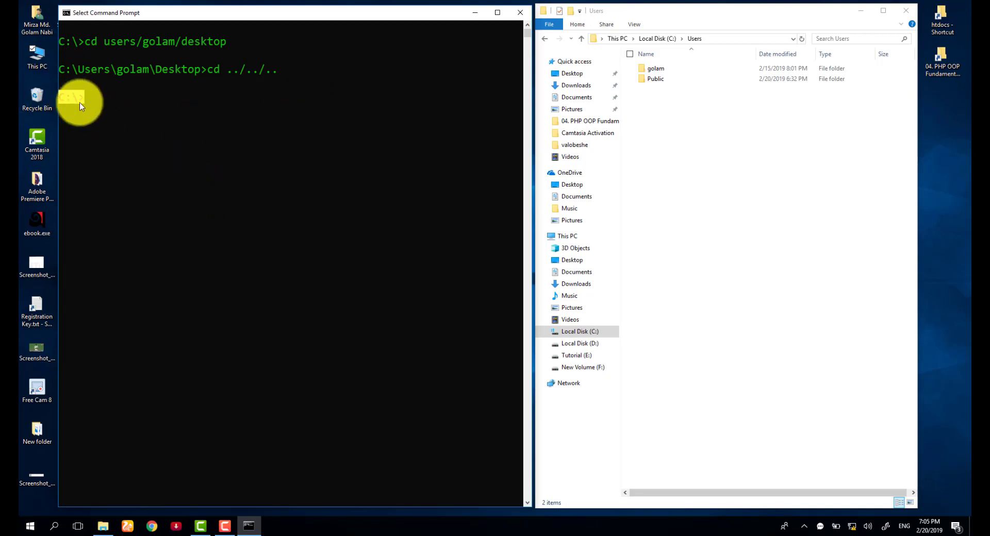